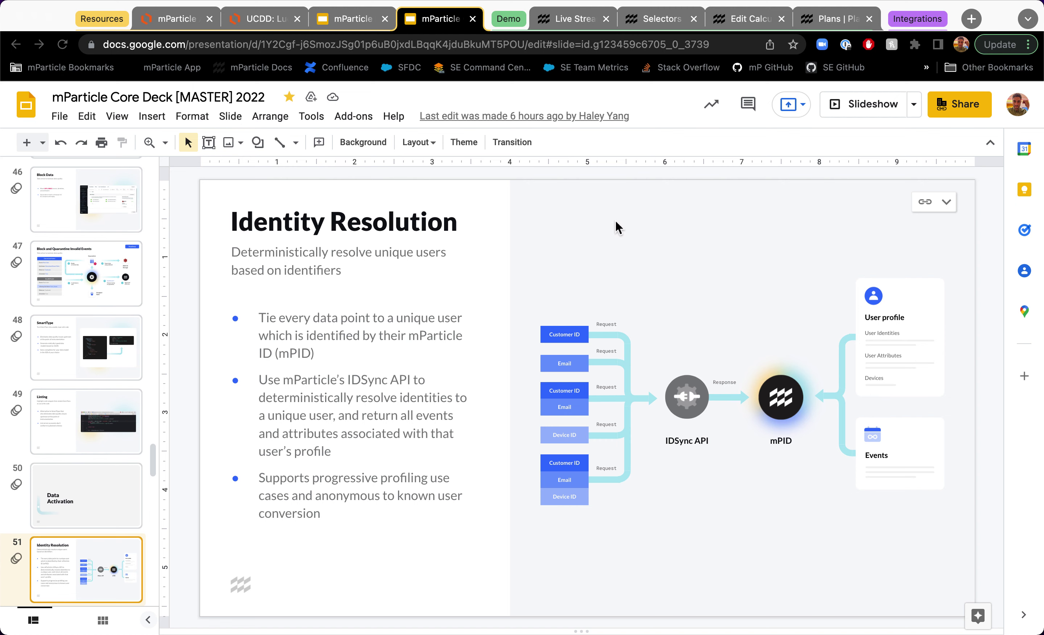
# Step: Empty mParticle's Live Stream, then bring the Retail Demo Store window forward
pyautogui.click(560, 27)
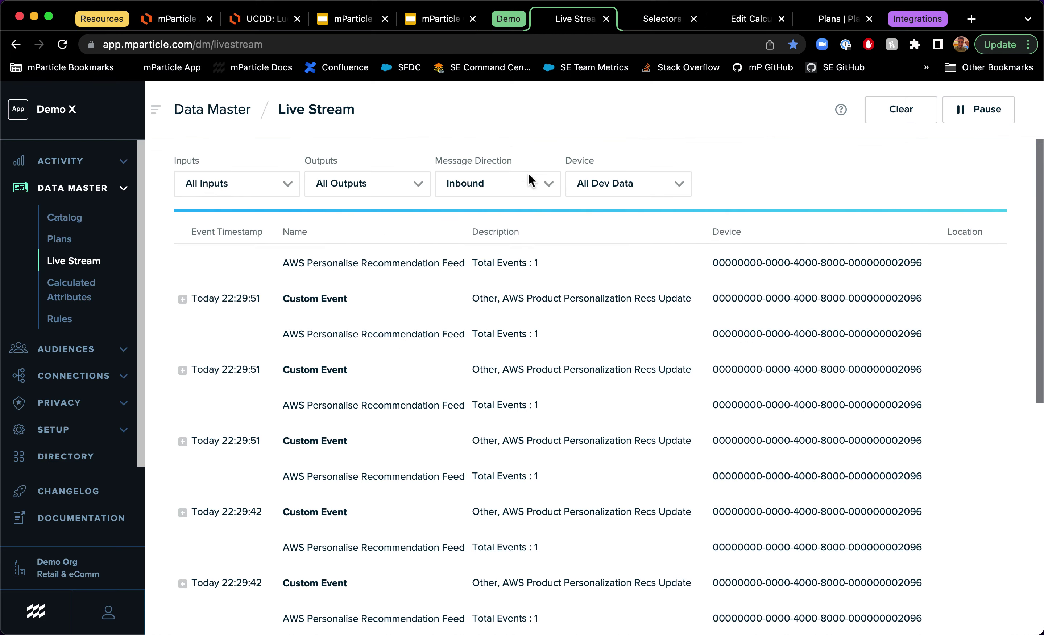
pyautogui.click(898, 120)
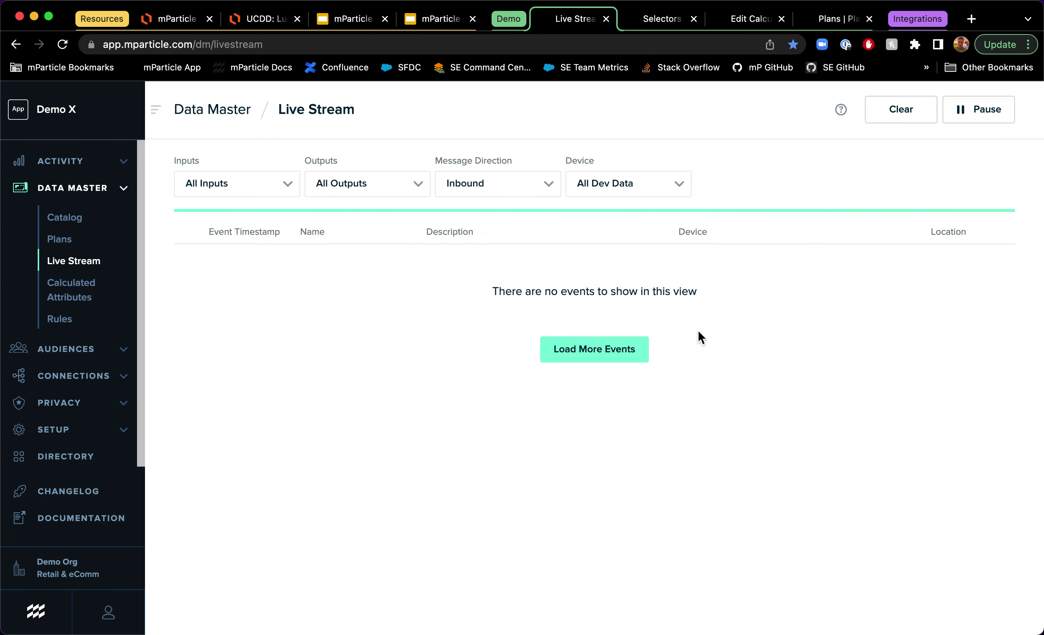
pyautogui.hotkey('ctrl', 'Up')
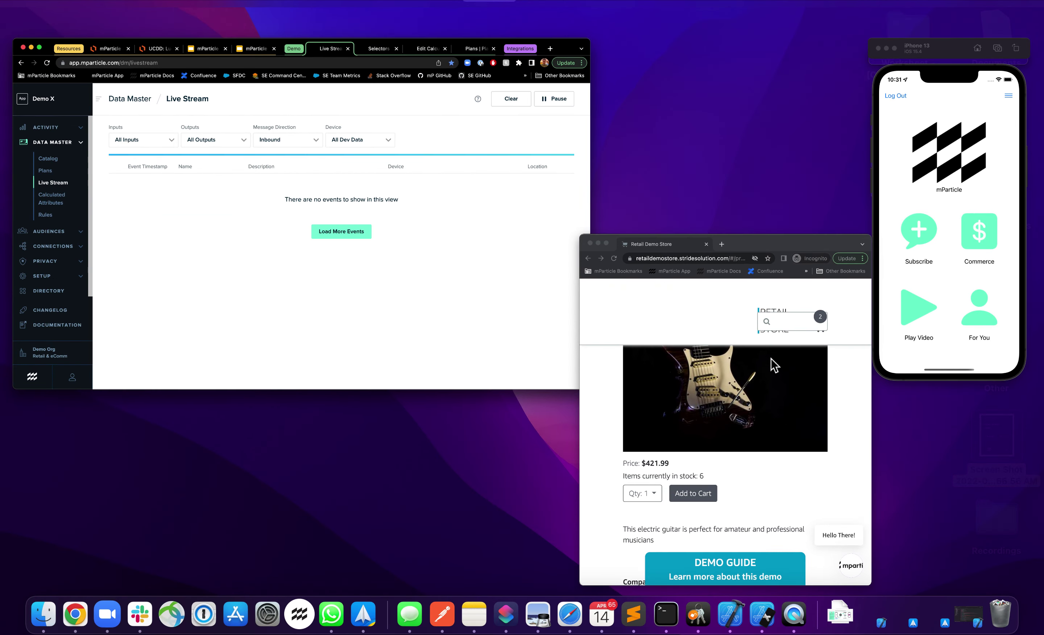
pyautogui.click(771, 364)
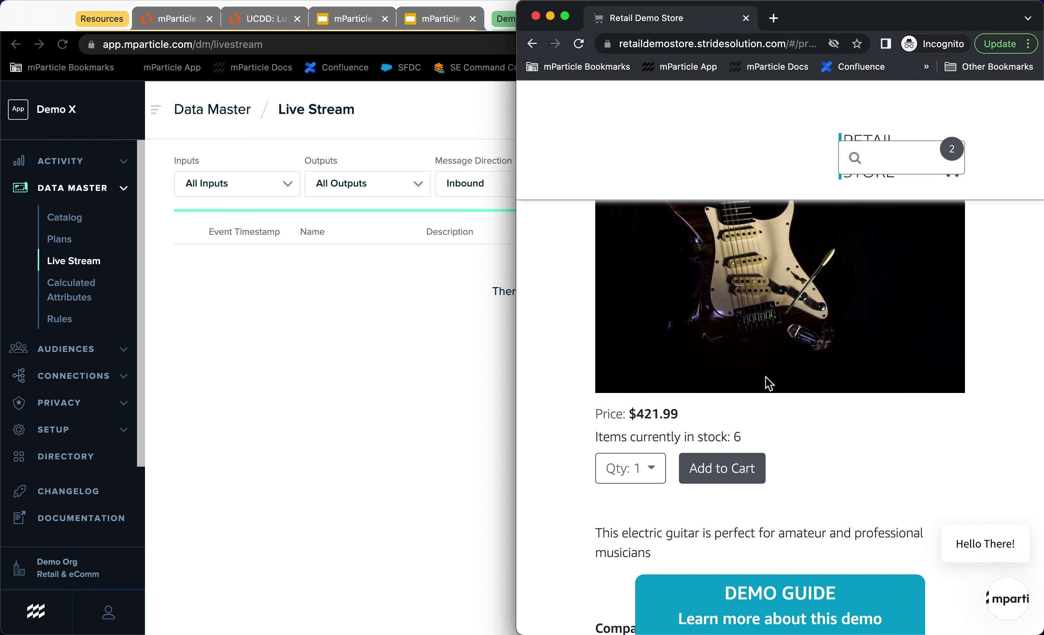
# Step: Clear the store's site data in DevTools Application storage and reload it as a fresh visitor
pyautogui.press('super+alt+i')
pyautogui.scroll(-3, 725, 446)
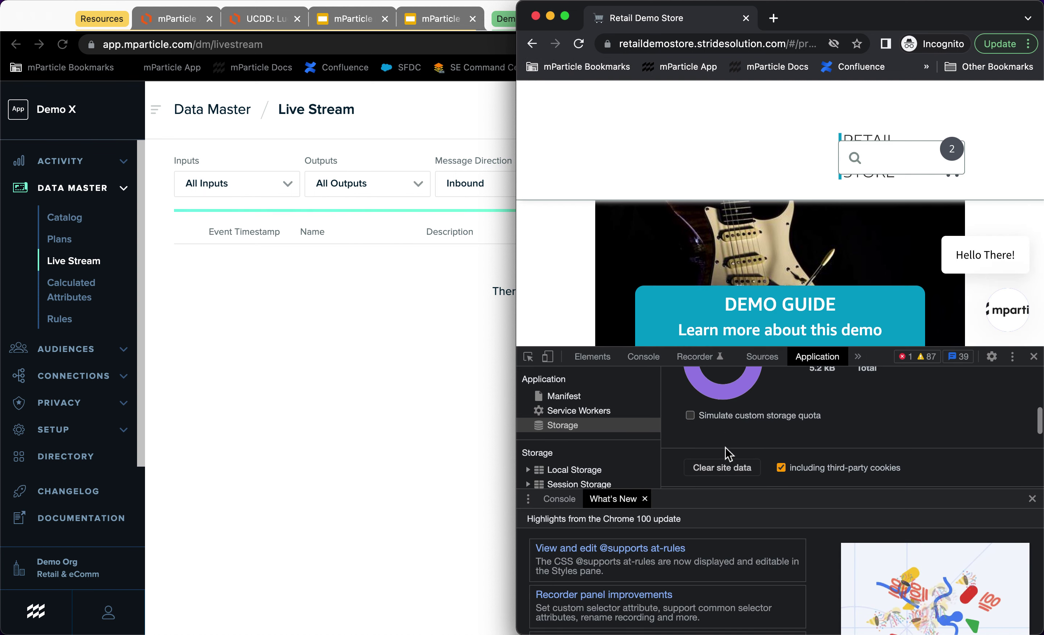
pyautogui.click(712, 460)
pyautogui.click(1035, 356)
pyautogui.click(578, 43)
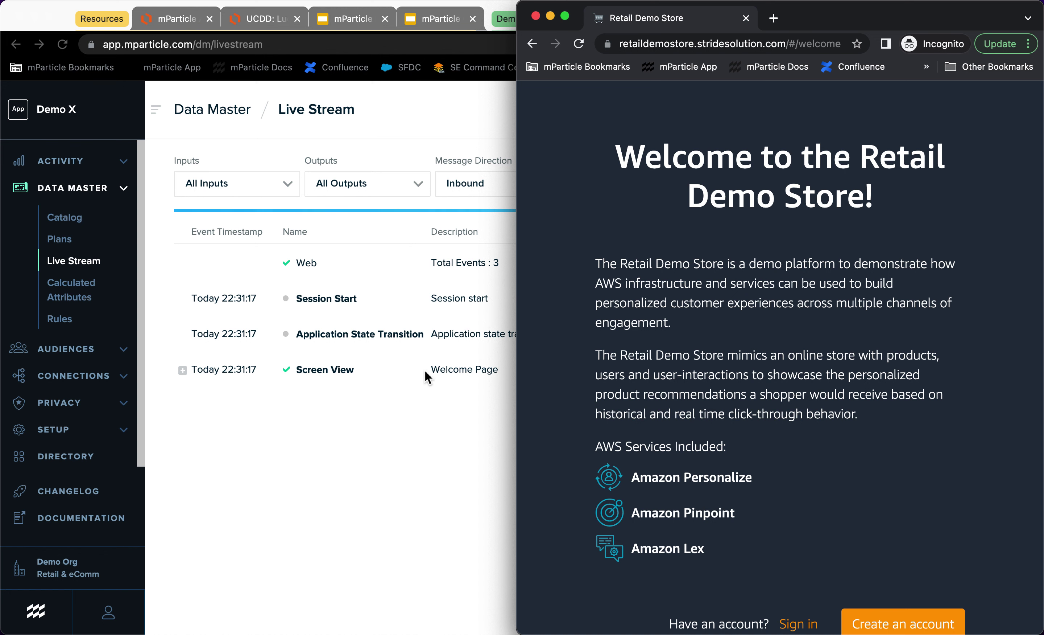
# Step: Skip login and the guided tour as a guest, then open the Upright Piano product page
pyautogui.scroll(-4, 799, 384)
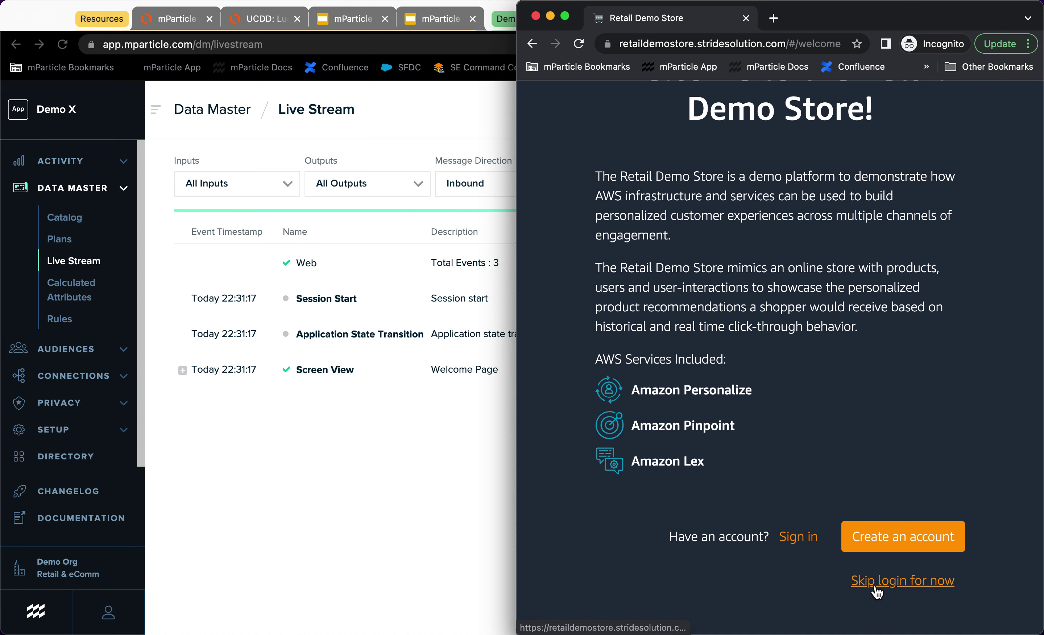
pyautogui.click(875, 588)
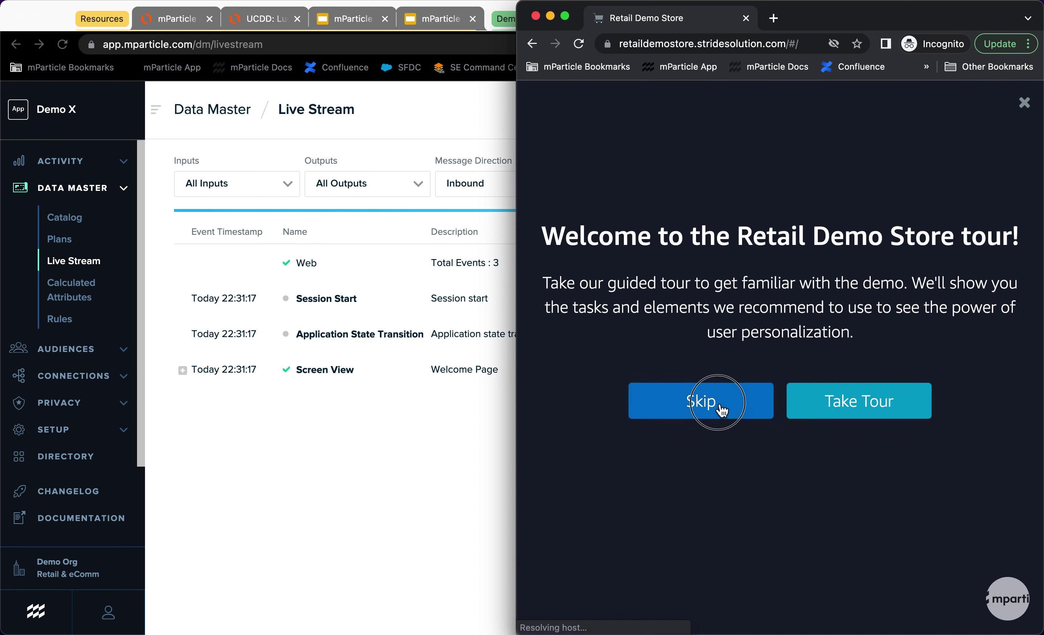
pyautogui.click(723, 410)
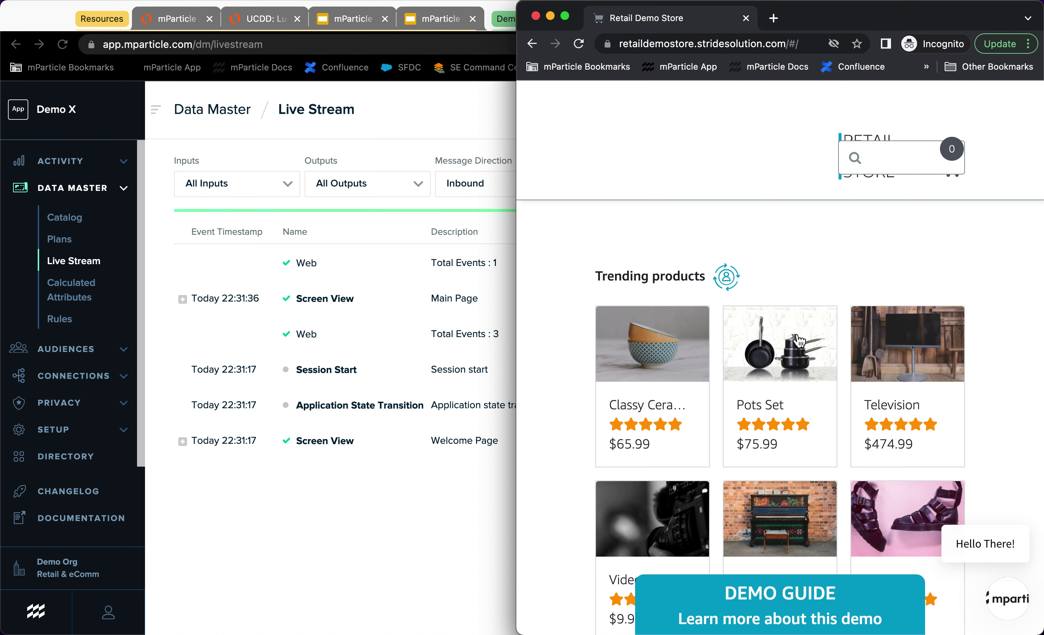
pyautogui.scroll(-3, 747, 333)
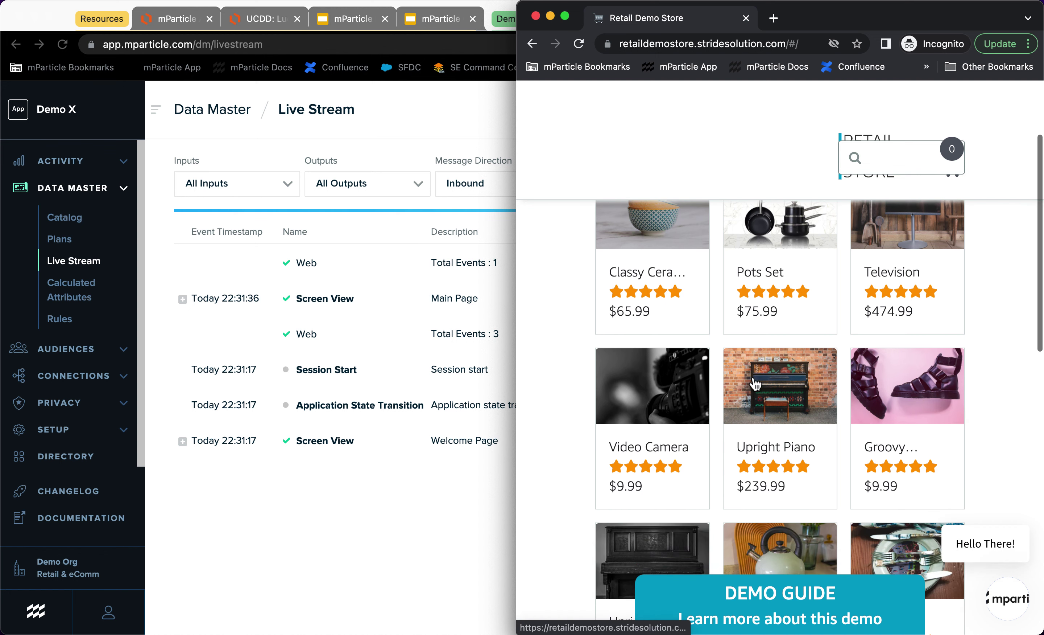
pyautogui.click(755, 388)
pyautogui.scroll(-5, 755, 390)
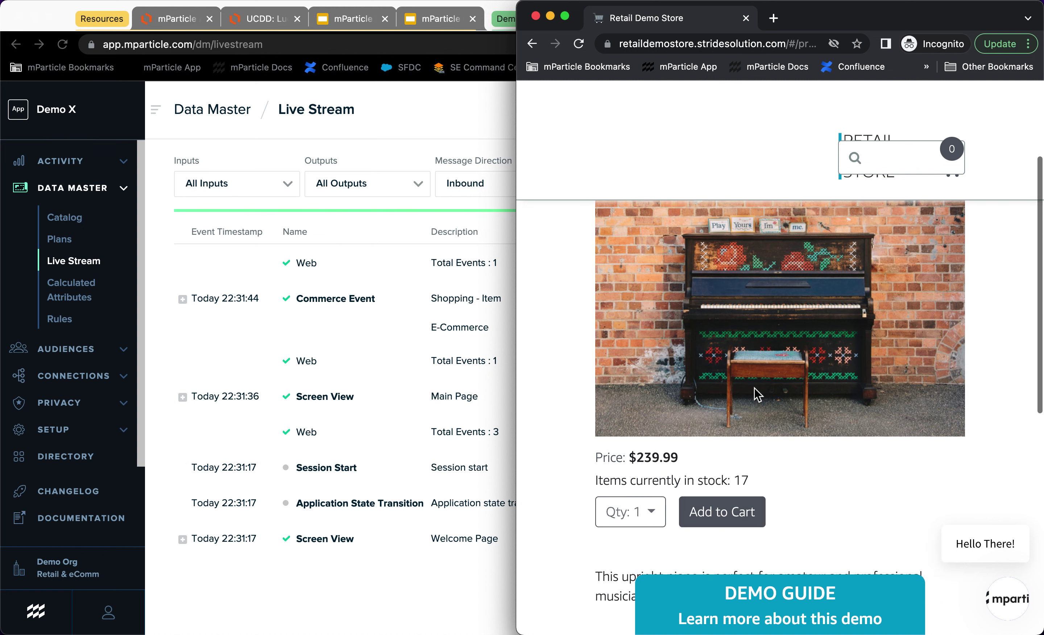
# Step: Expand the Upright Piano view_detail Commerce Event (239.99, quantity 1) in Live Stream, then return to the store
pyautogui.click(349, 295)
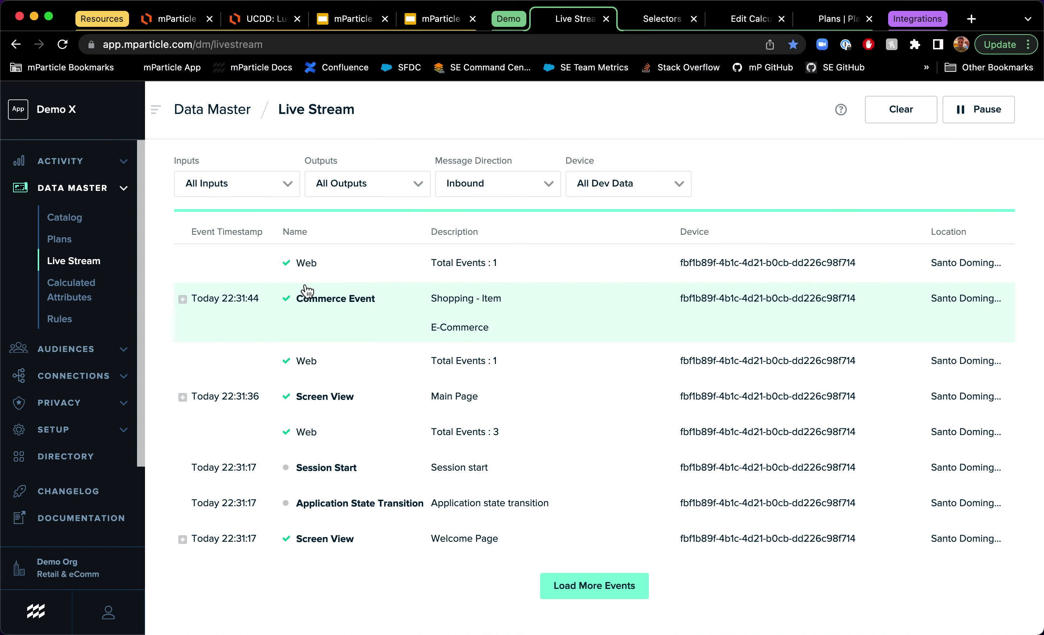
pyautogui.click(243, 311)
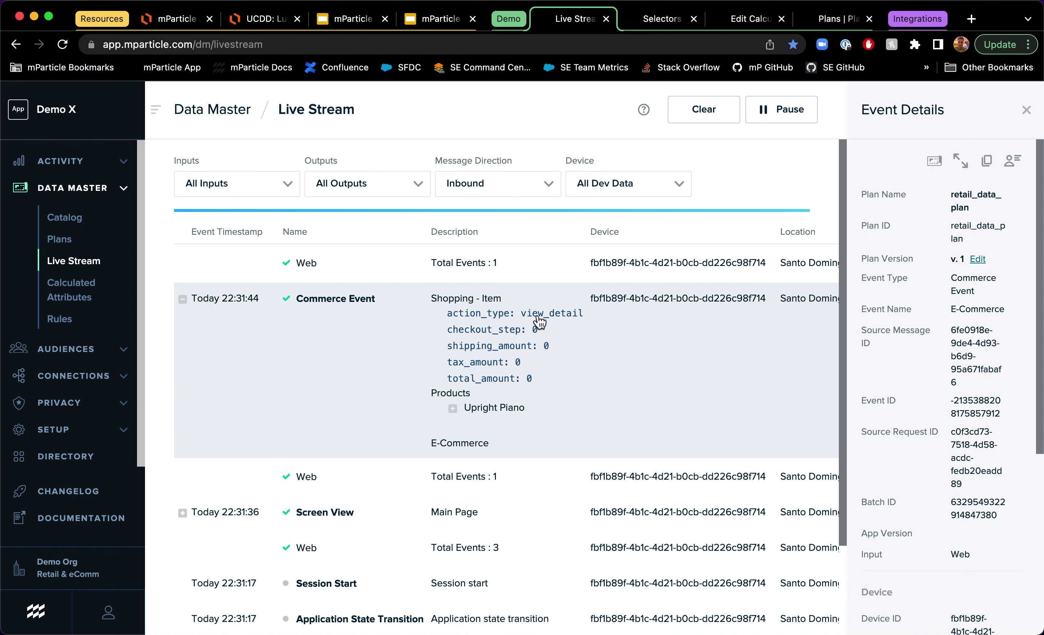
pyautogui.click(452, 408)
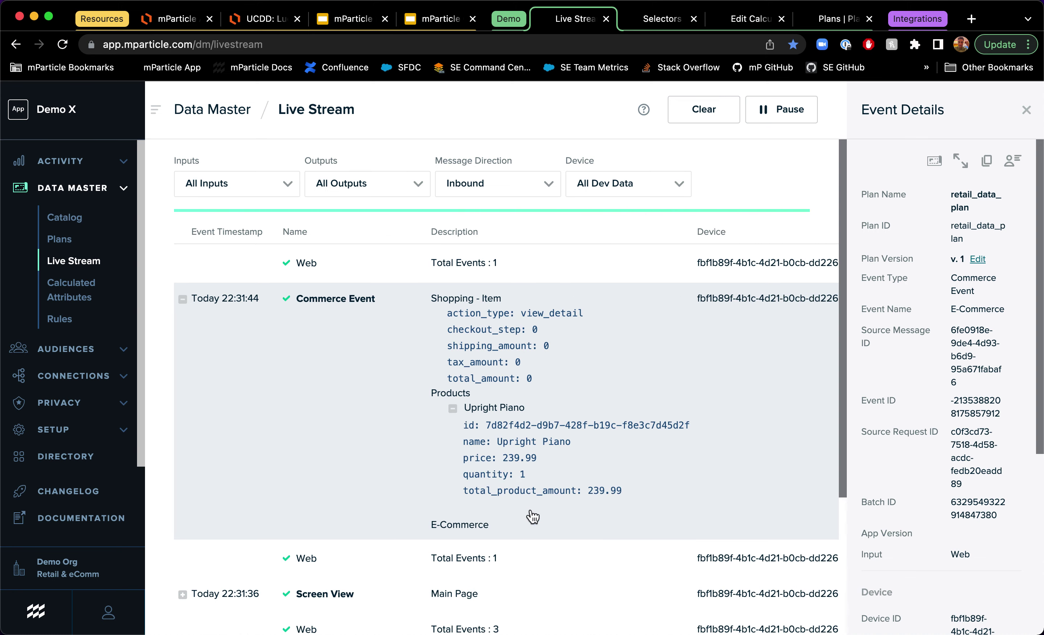
pyautogui.hotkey('ctrl', 'Up')
pyautogui.click(729, 443)
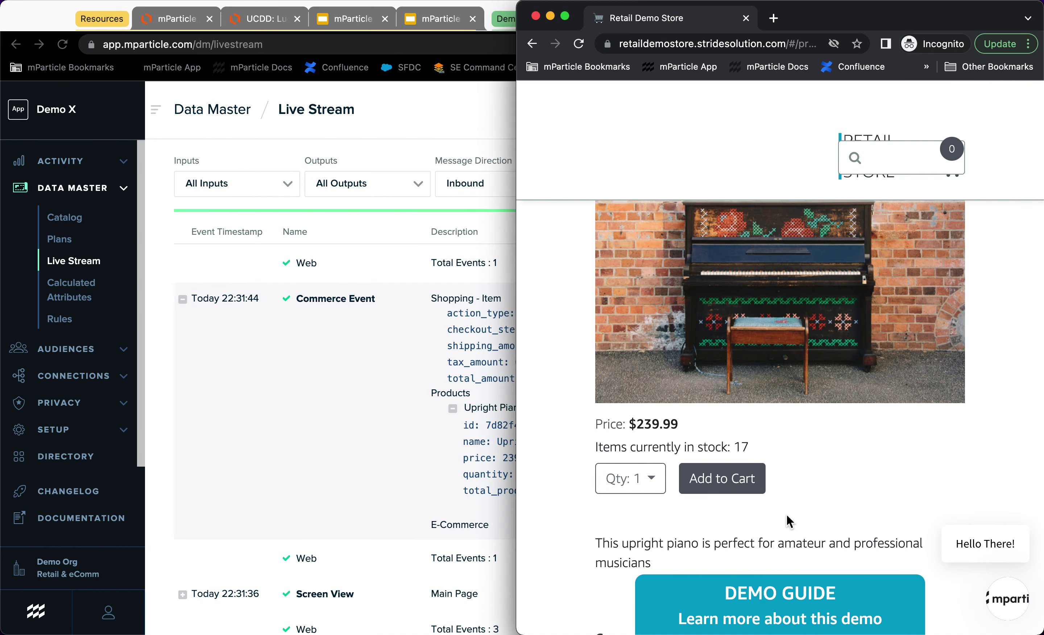
# Step: Open the Faultless Microphone product page from Compare similar items
pyautogui.scroll(-3, 787, 515)
pyautogui.scroll(-6, 790, 520)
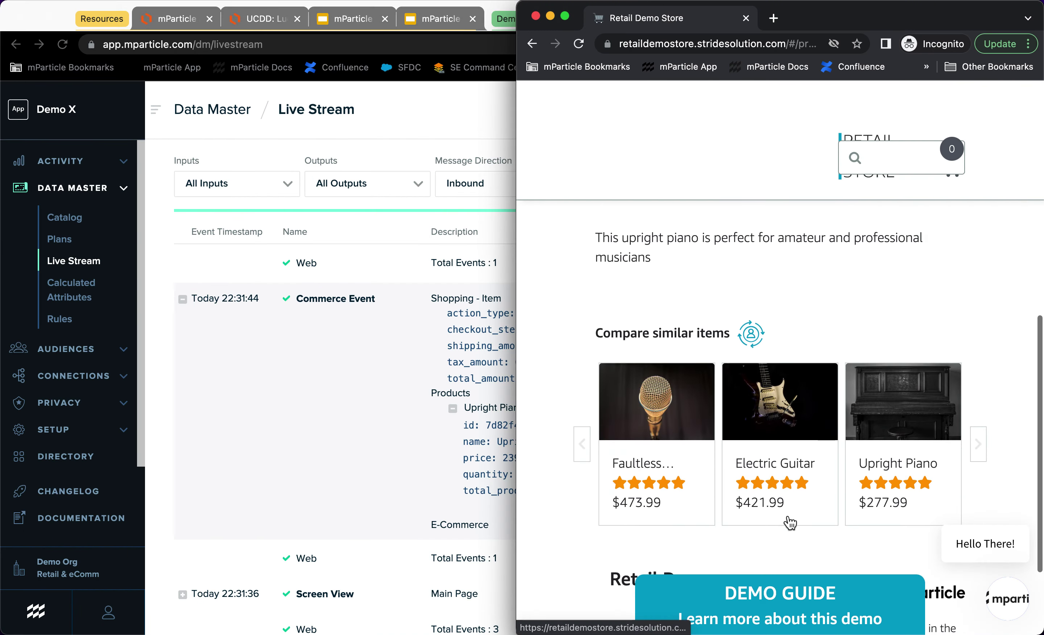
pyautogui.click(654, 410)
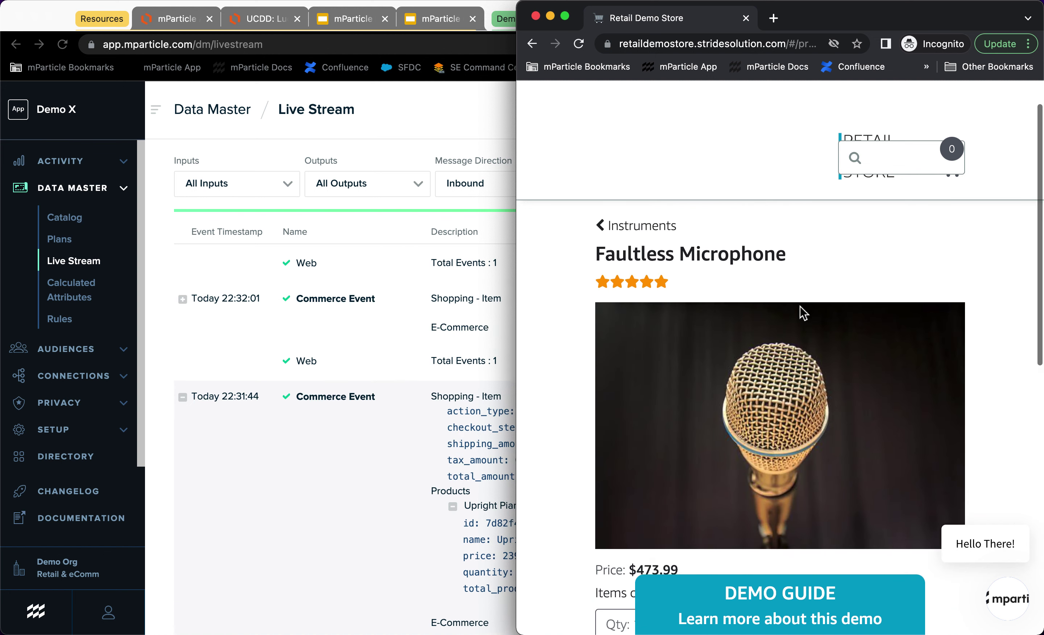
# Step: Add two Faultless Microphones to the cart and view the $947.98 cart
pyautogui.scroll(-5, 799, 312)
pyautogui.click(603, 515)
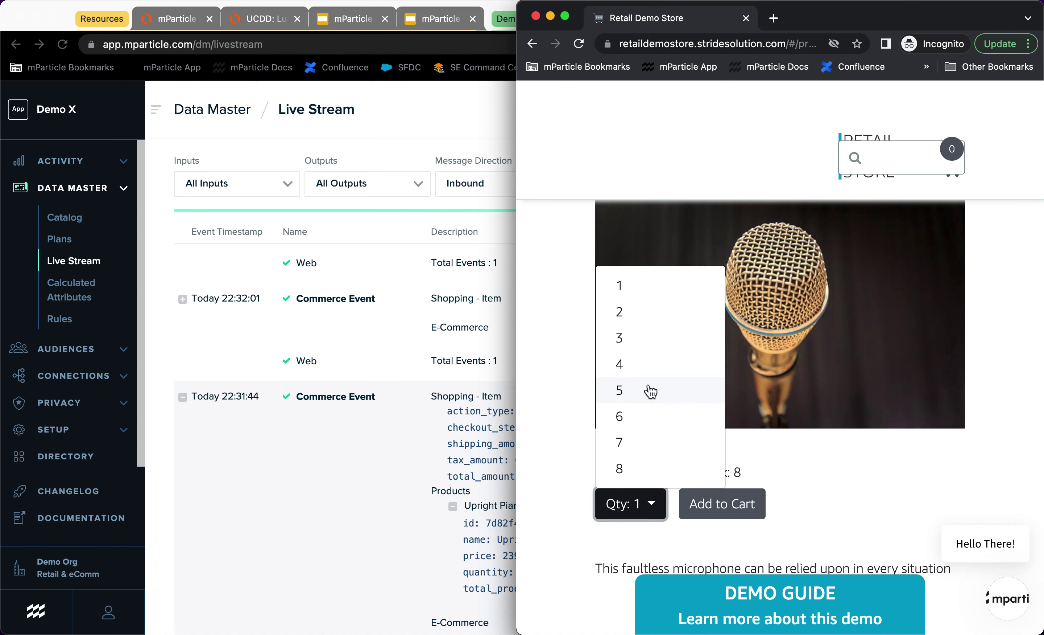
pyautogui.click(627, 320)
pyautogui.click(724, 513)
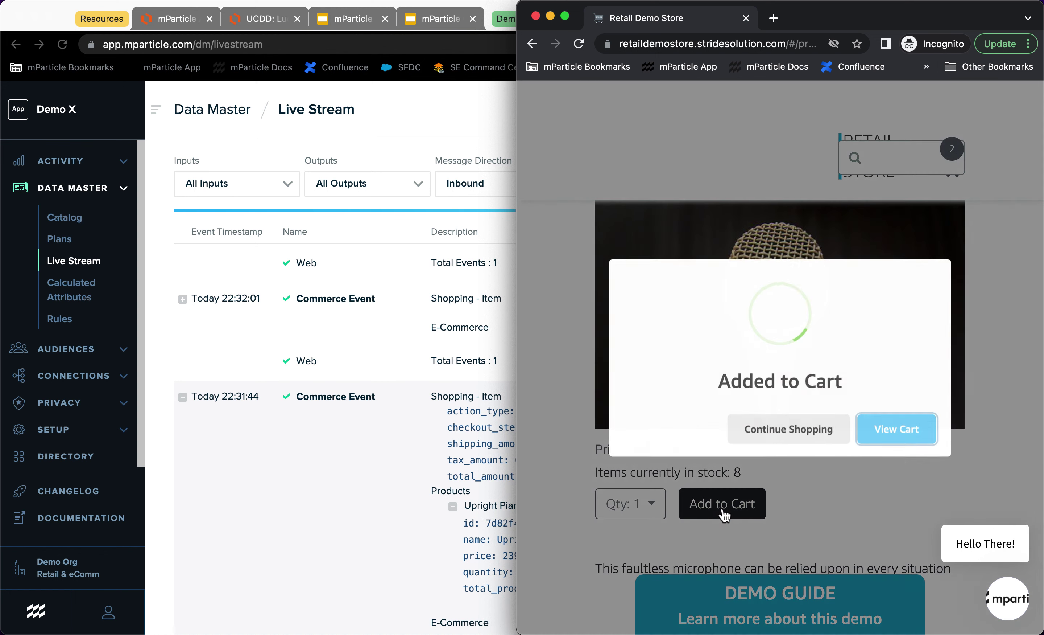
pyautogui.click(894, 434)
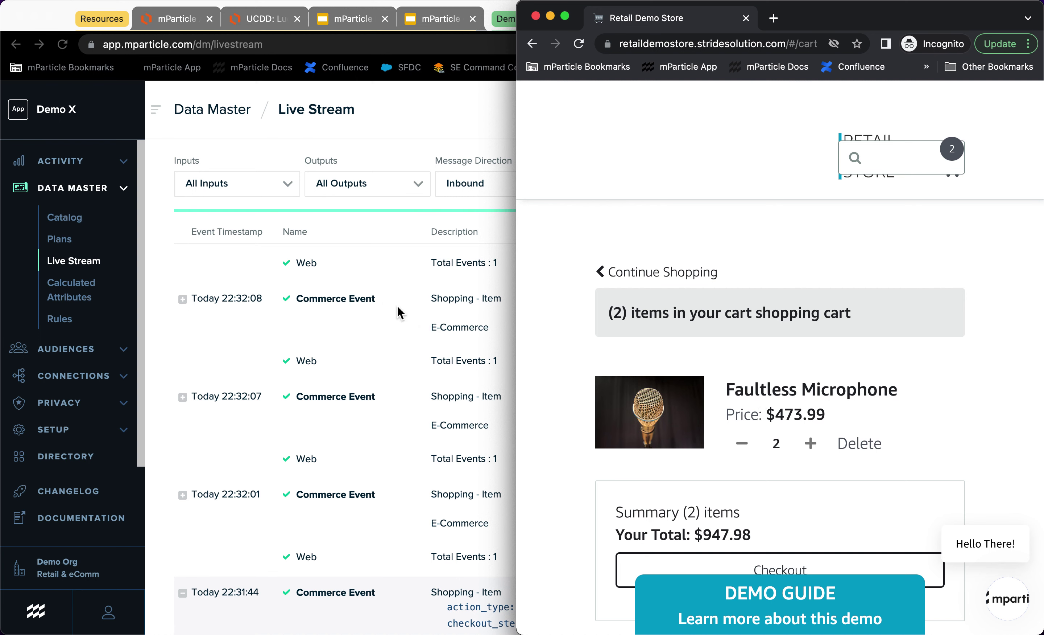
pyautogui.click(191, 296)
# Step: Inspect the 22:32:08 Commerce Event's Faultless Microphone product details, then collapse the row
pyautogui.click(183, 299)
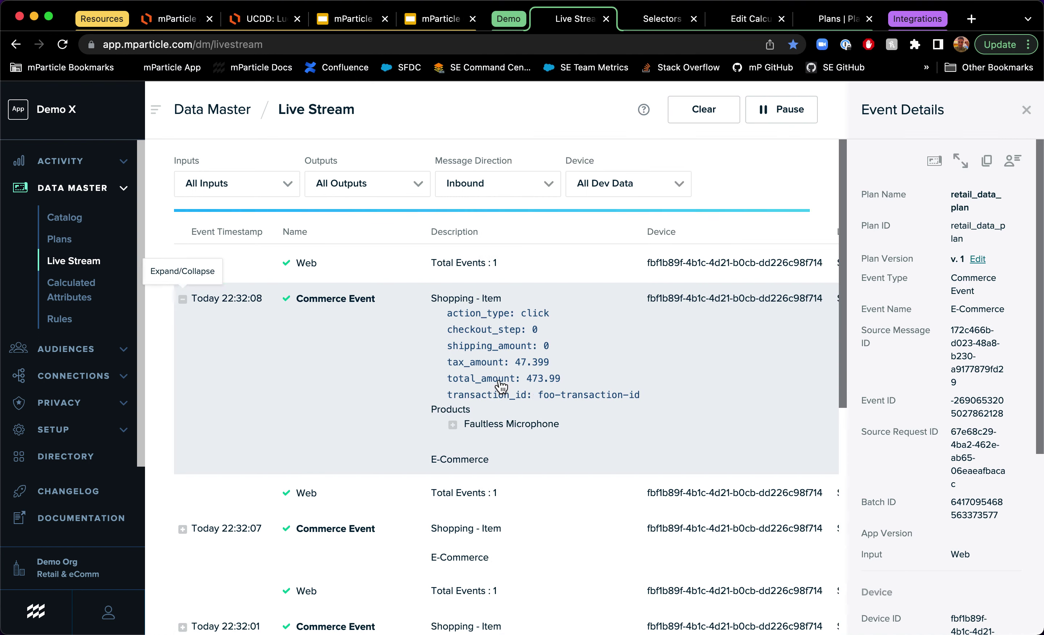
pyautogui.click(453, 424)
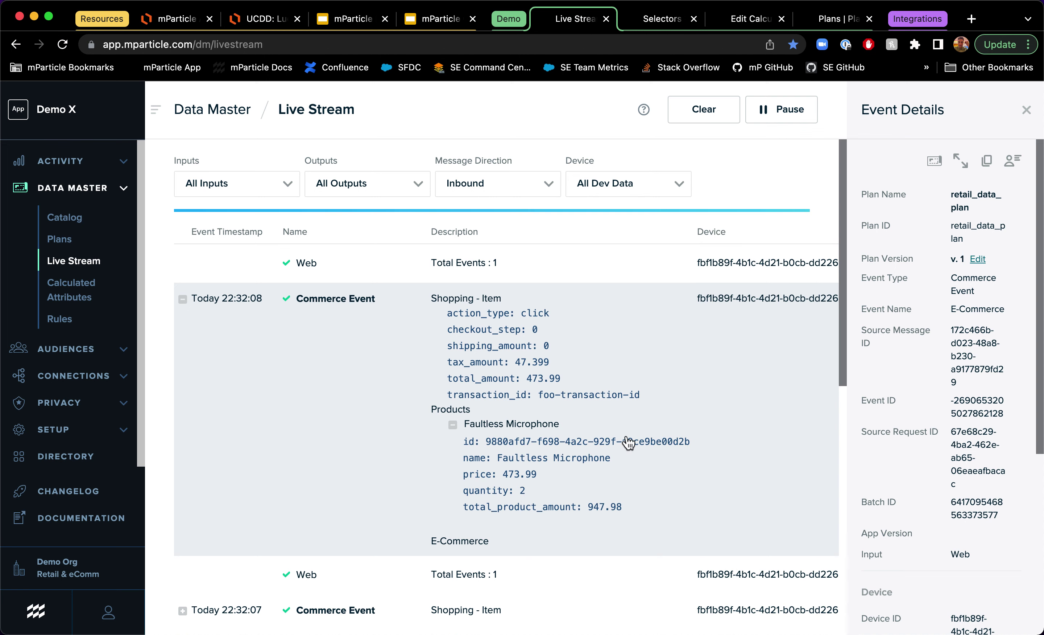
pyautogui.click(189, 308)
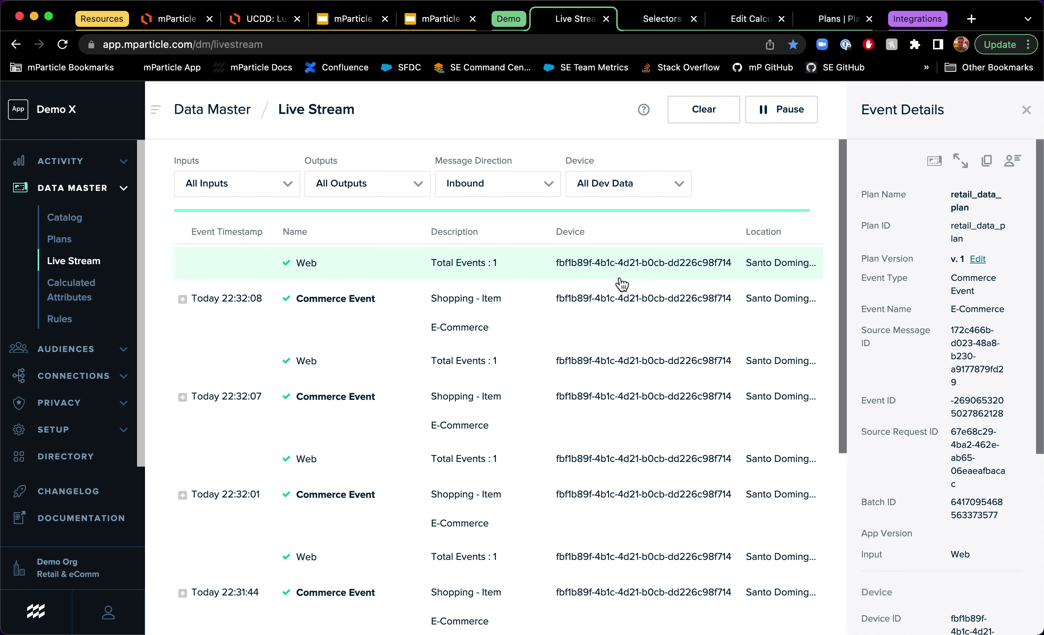
# Step: Show the latest web batch's event details and open that visitor's User Activity profile
pyautogui.click(592, 267)
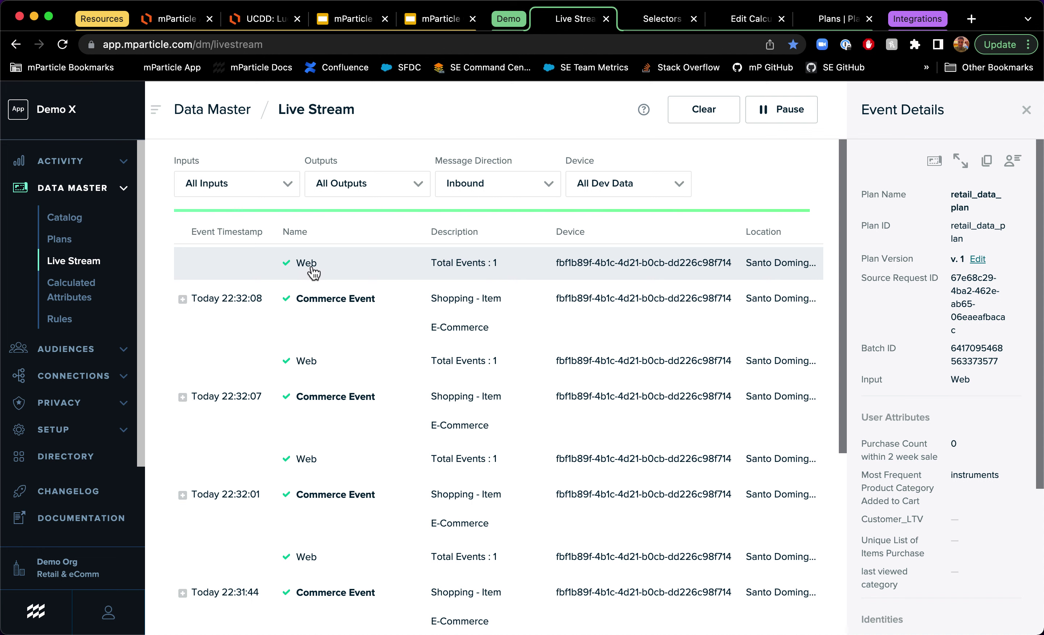
pyautogui.scroll(-2, 920, 308)
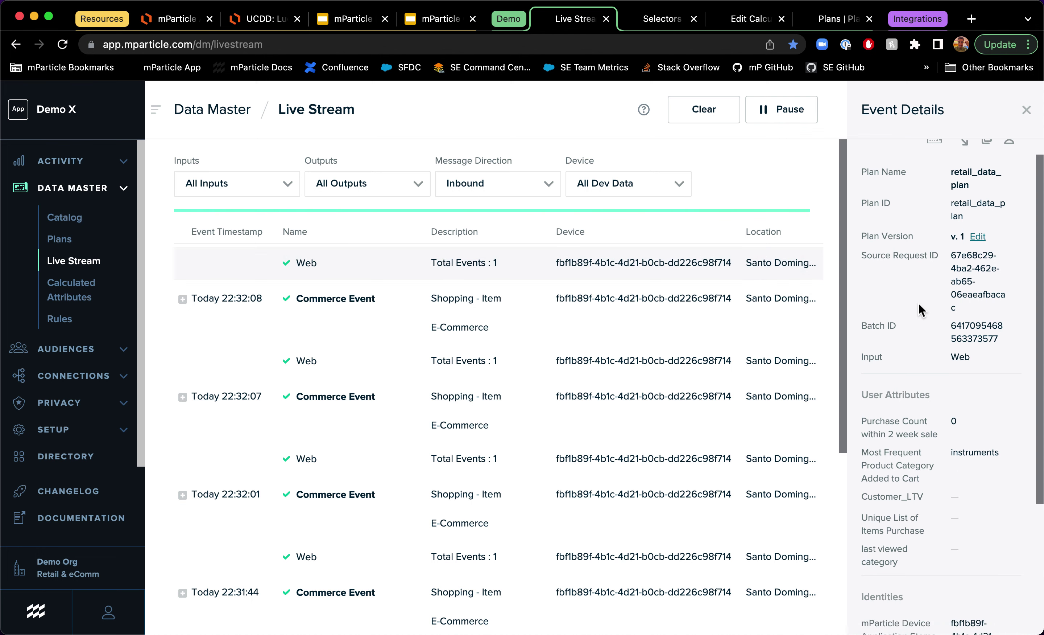
pyautogui.scroll(-5, 920, 303)
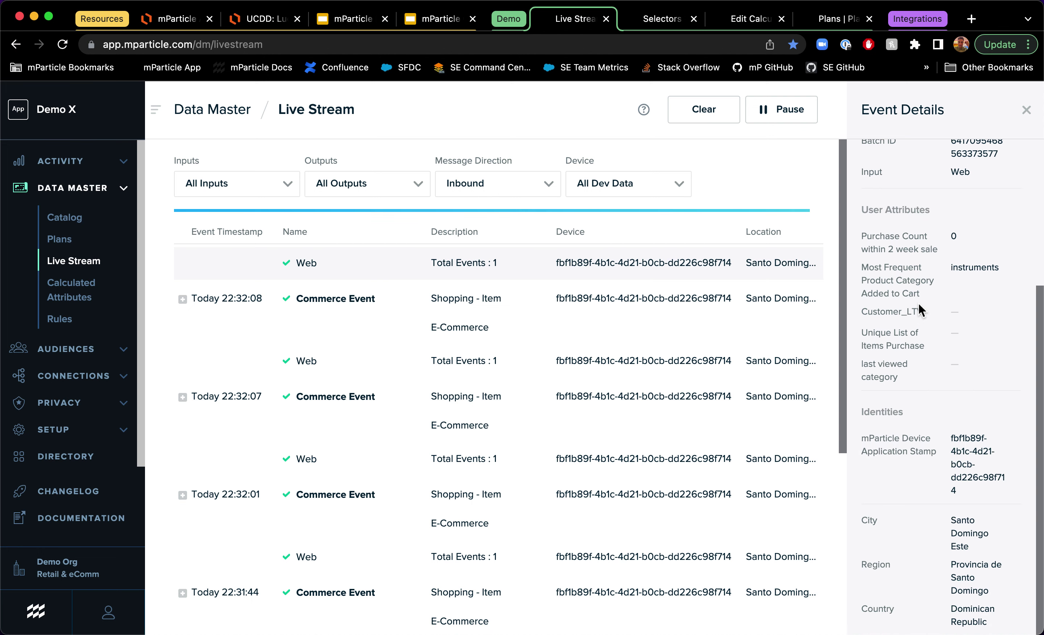
pyautogui.scroll(5, 918, 302)
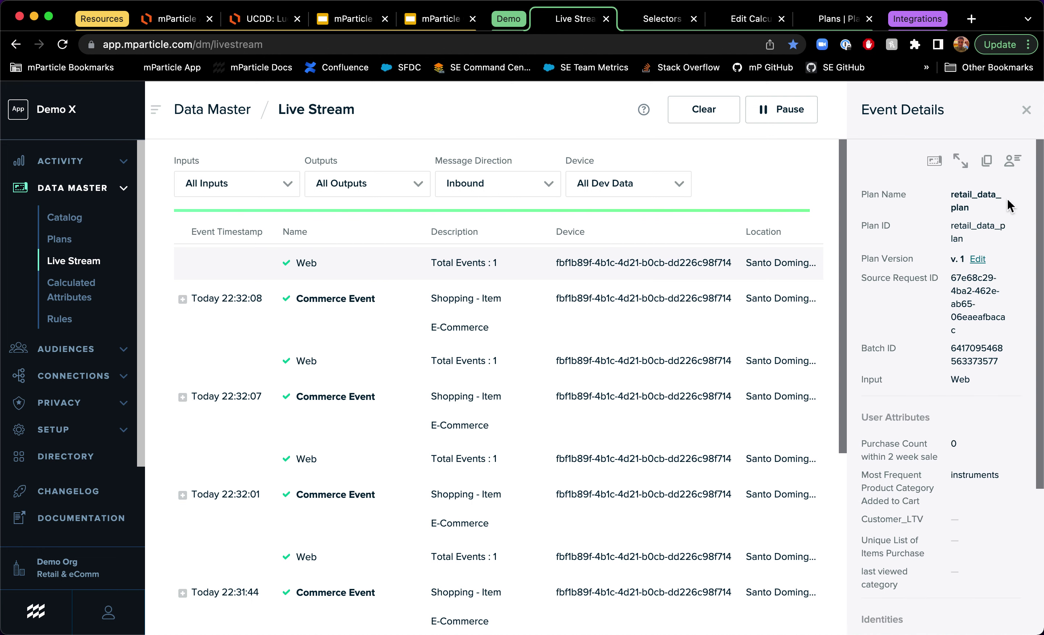
pyautogui.click(1012, 161)
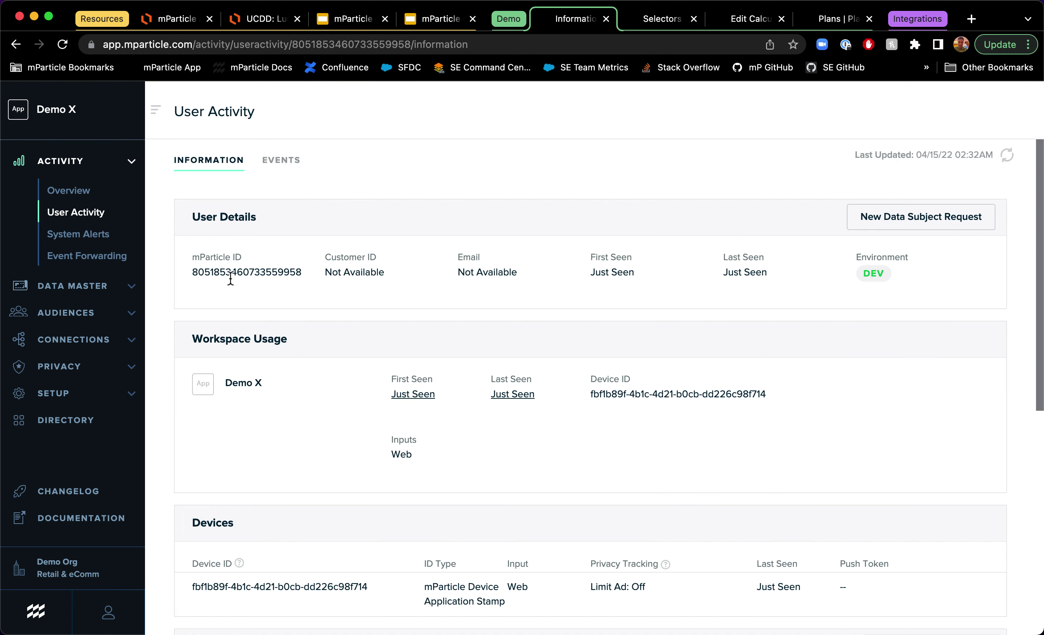
pyautogui.moveTo(211, 276); pyautogui.dragTo(192, 272)
pyautogui.click(284, 273)
pyautogui.moveTo(285, 273); pyautogui.dragTo(209, 291)
pyautogui.click(210, 292)
pyautogui.click(243, 285)
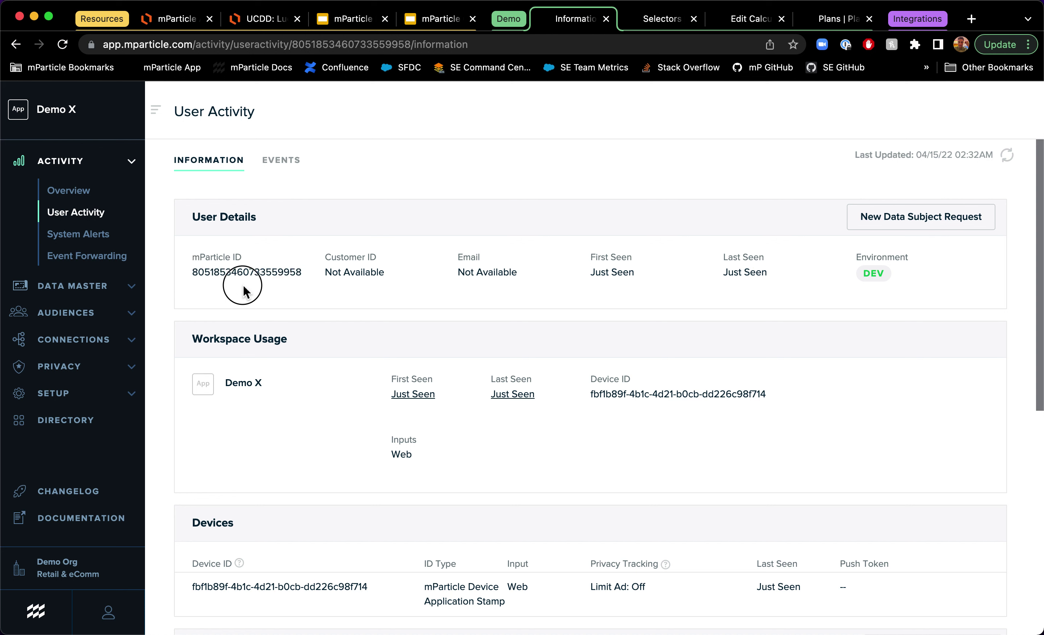
pyautogui.click(343, 273)
pyautogui.doubleClick(345, 273)
pyautogui.doubleClick(493, 270)
pyautogui.scroll(-1, 493, 270)
pyautogui.scroll(-5, 493, 269)
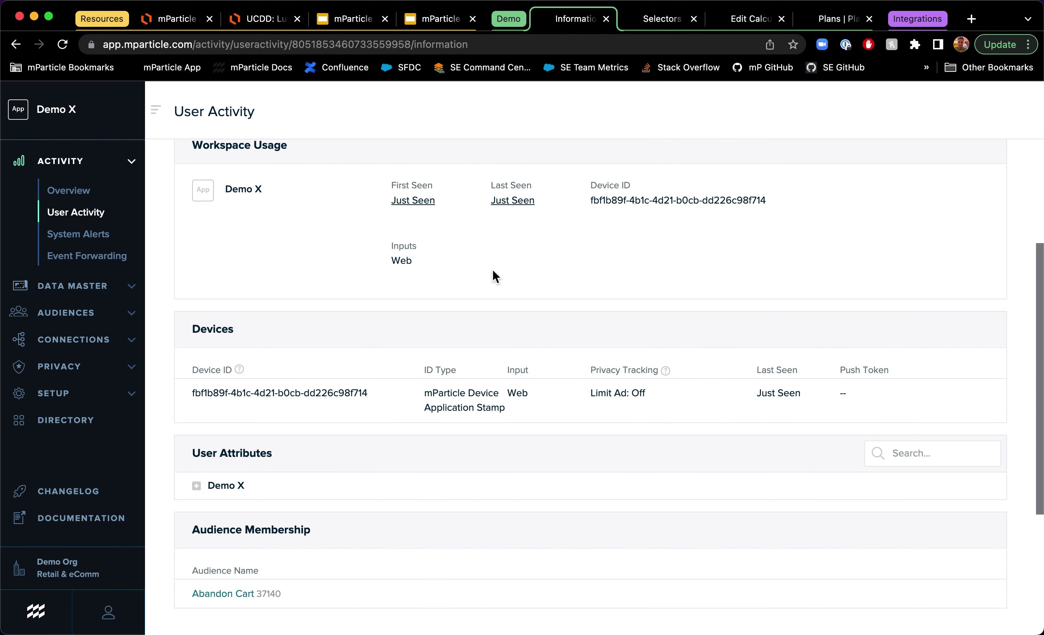
pyautogui.moveTo(368, 389); pyautogui.dragTo(189, 382)
pyautogui.scroll(-2, 274, 392)
# Step: Expand Demo X user attributes to reveal calculated values like most frequent category 'instruments'
pyautogui.click(232, 420)
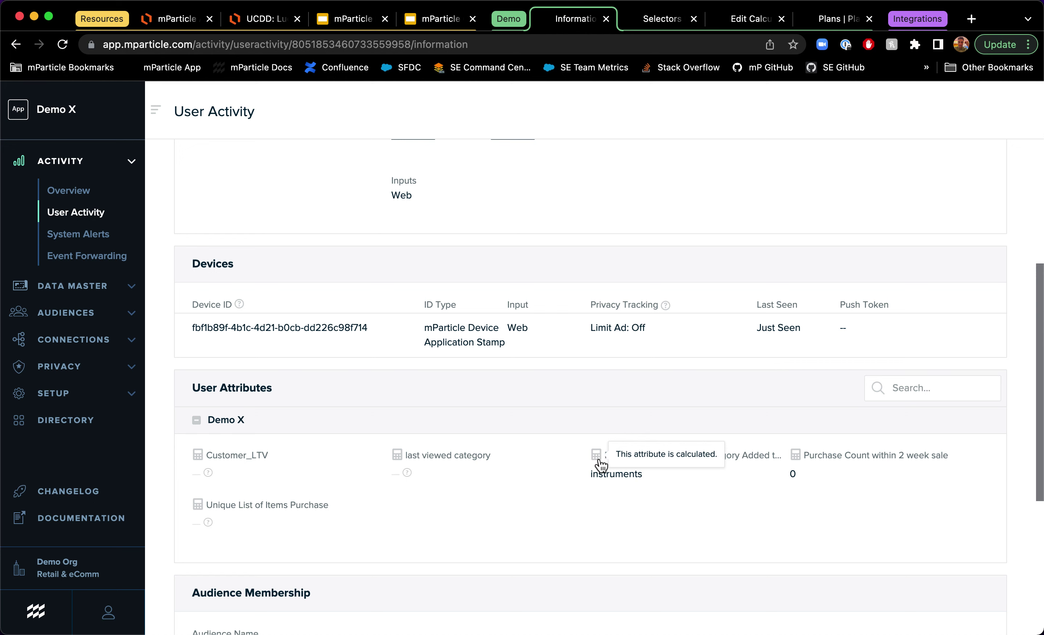
pyautogui.moveTo(598, 465)
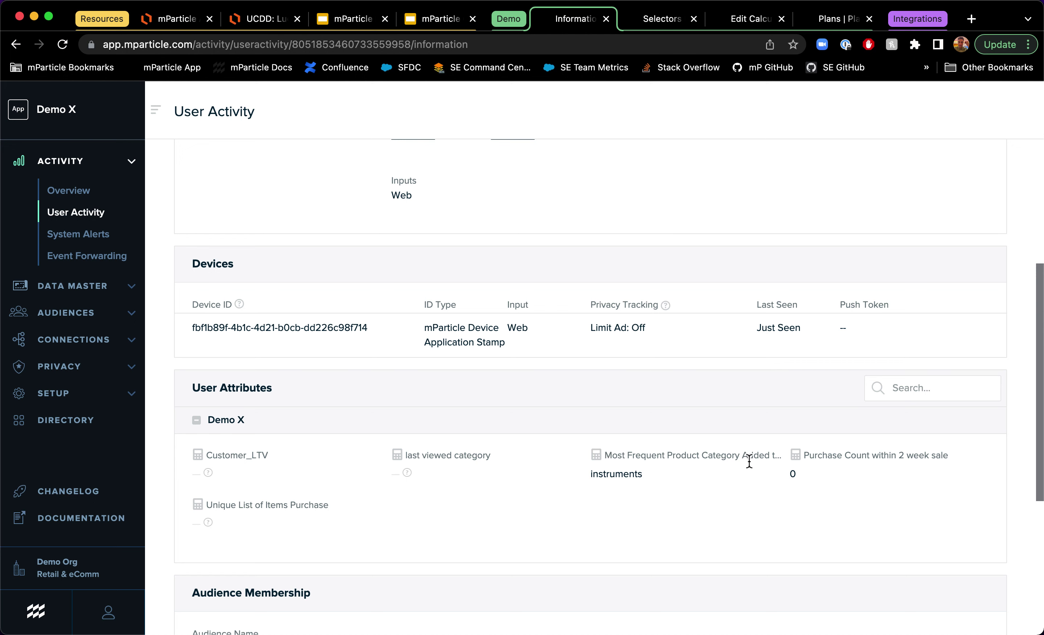
pyautogui.moveTo(644, 481); pyautogui.dragTo(641, 476)
pyautogui.click(675, 487)
pyautogui.scroll(6, 761, 456)
pyautogui.scroll(-12, 760, 457)
pyautogui.scroll(10, 760, 456)
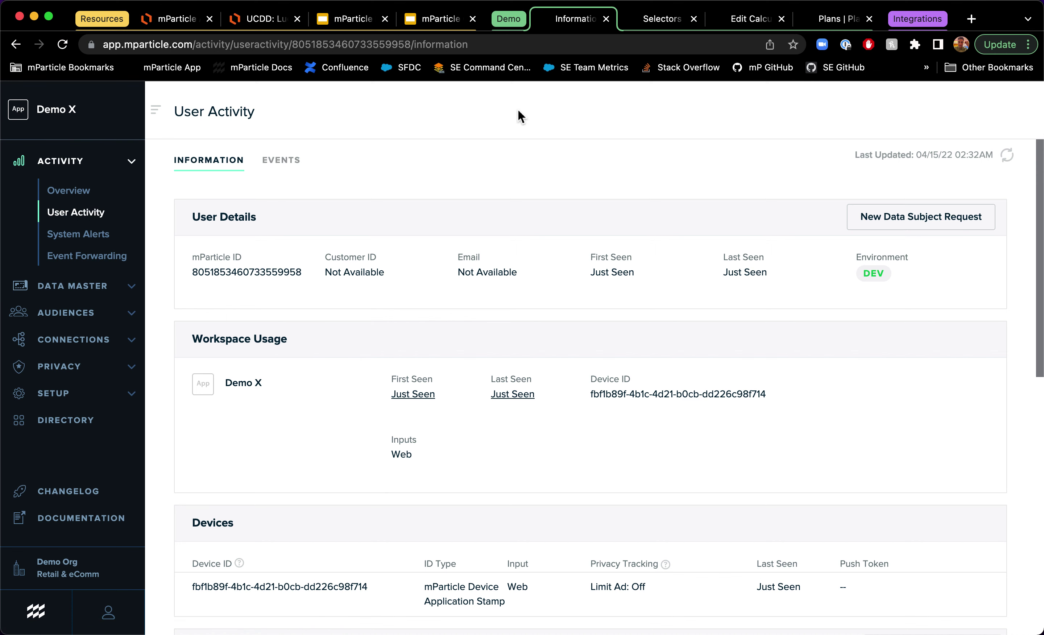
# Step: Clear the Data Master Live Stream, then bring forward and widen the Retail Demo Store window
pyautogui.click(55, 285)
pyautogui.click(75, 262)
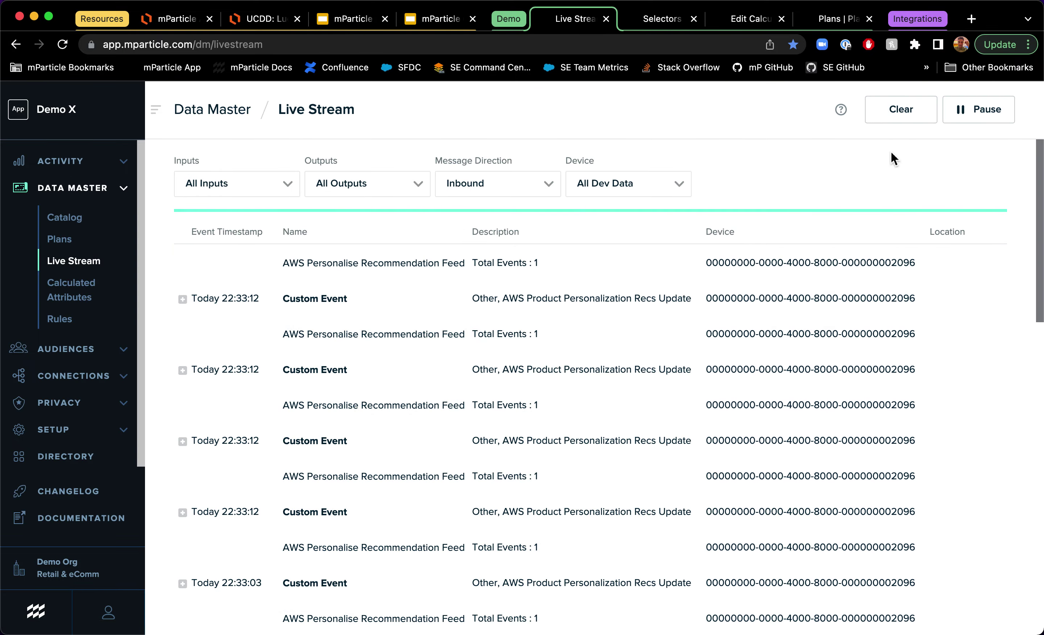
pyautogui.click(888, 114)
pyautogui.hotkey('ctrl', 'Up')
pyautogui.click(798, 331)
pyautogui.moveTo(520, 307); pyautogui.dragTo(242, 296)
# Step: Sign in to the Retail Demo Store with the account email and password
pyautogui.click(828, 129)
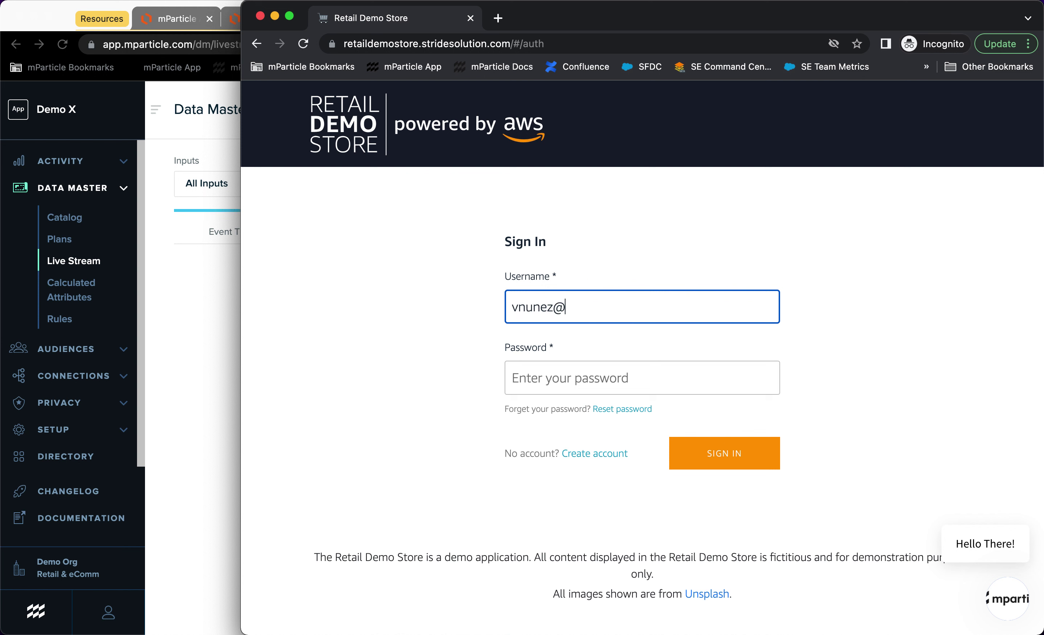
pyautogui.press('Tab')
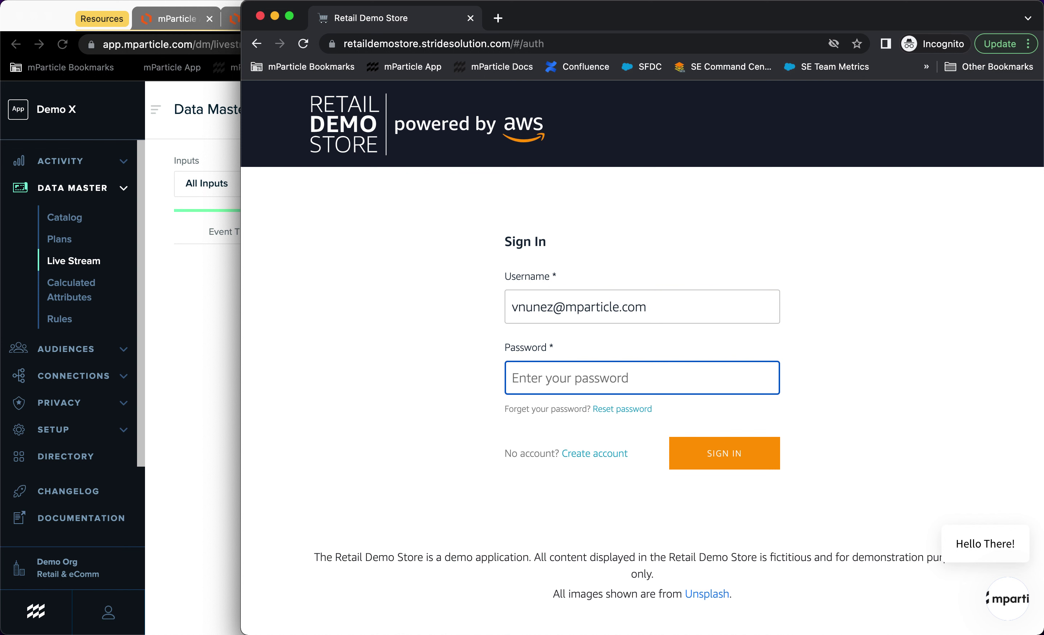
pyautogui.write('••••••••••')
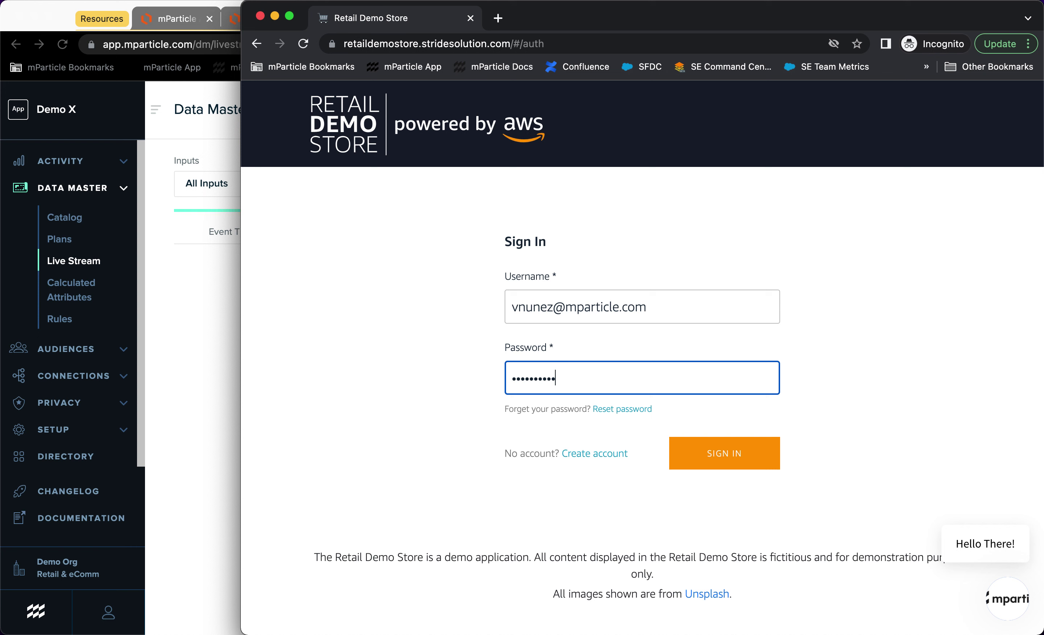
pyautogui.click(756, 461)
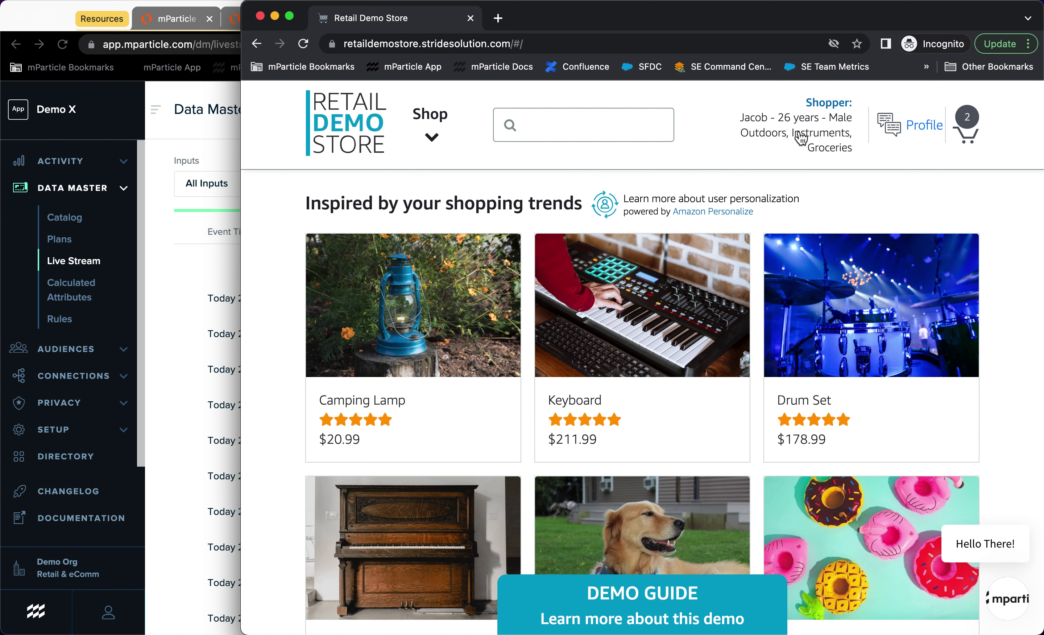
pyautogui.click(801, 134)
# Step: Auto-select shoppers until a 32-year-old male Books shopper appears, confirm him, and return to mParticle
pyautogui.click(786, 195)
pyautogui.click(493, 453)
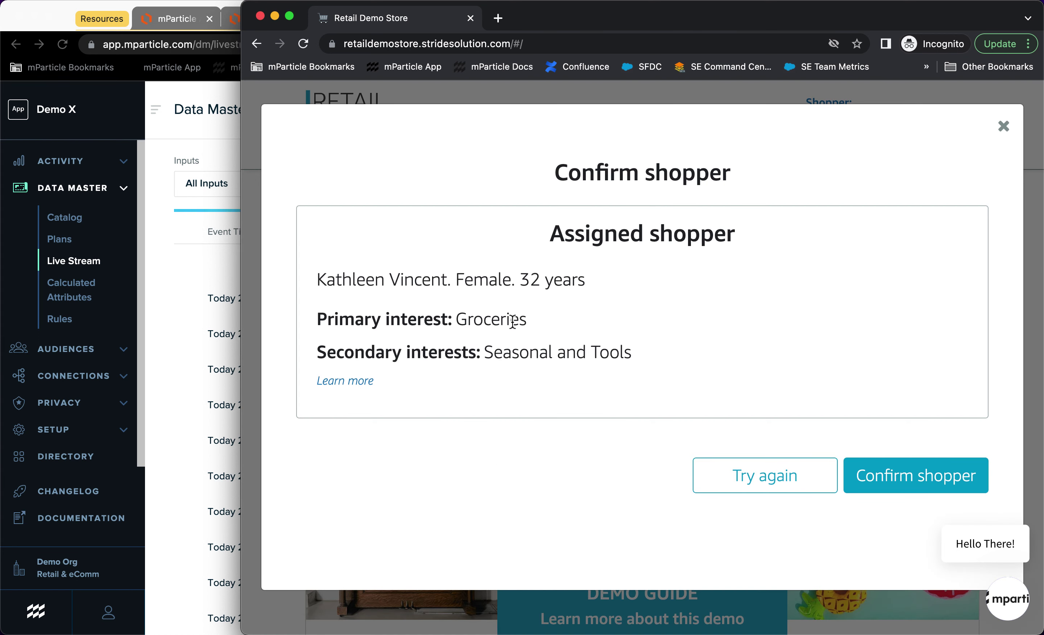
pyautogui.click(735, 474)
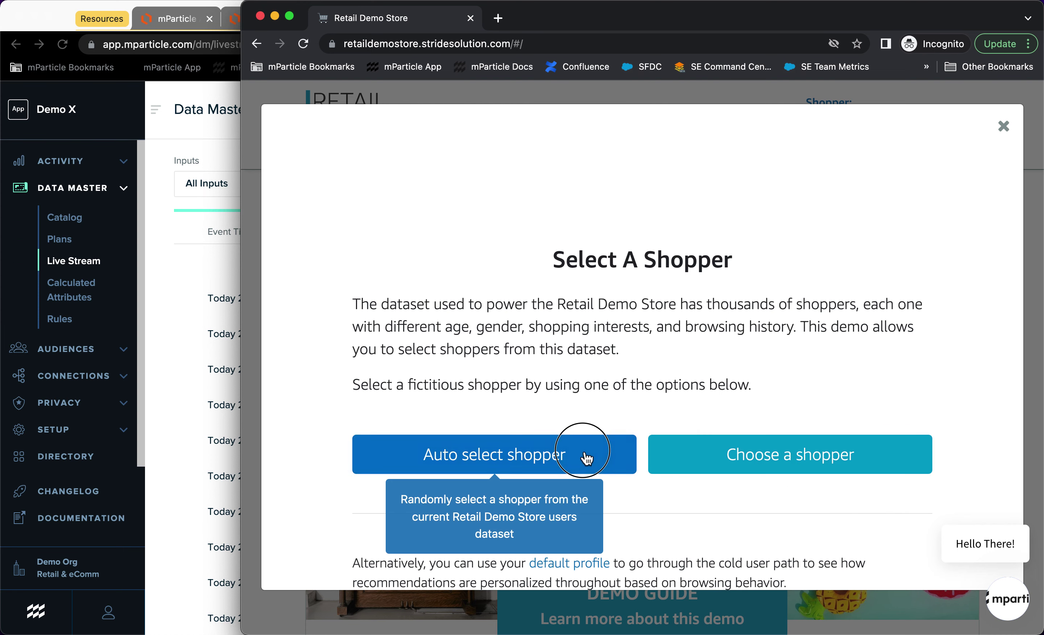
pyautogui.click(599, 443)
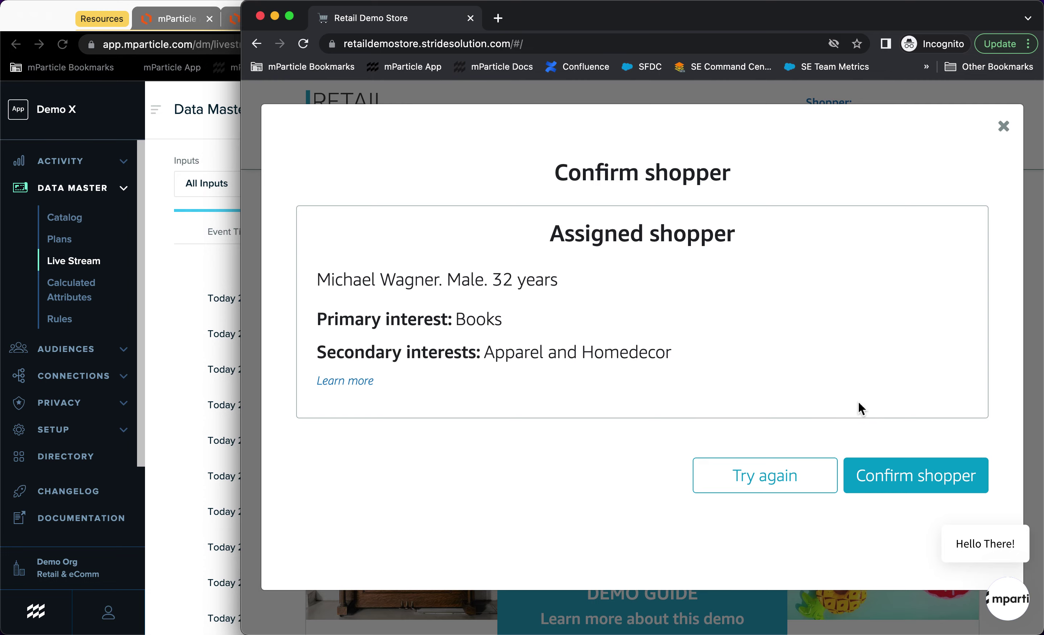
pyautogui.click(877, 479)
pyautogui.moveTo(243, 361); pyautogui.dragTo(635, 345)
pyautogui.click(525, 124)
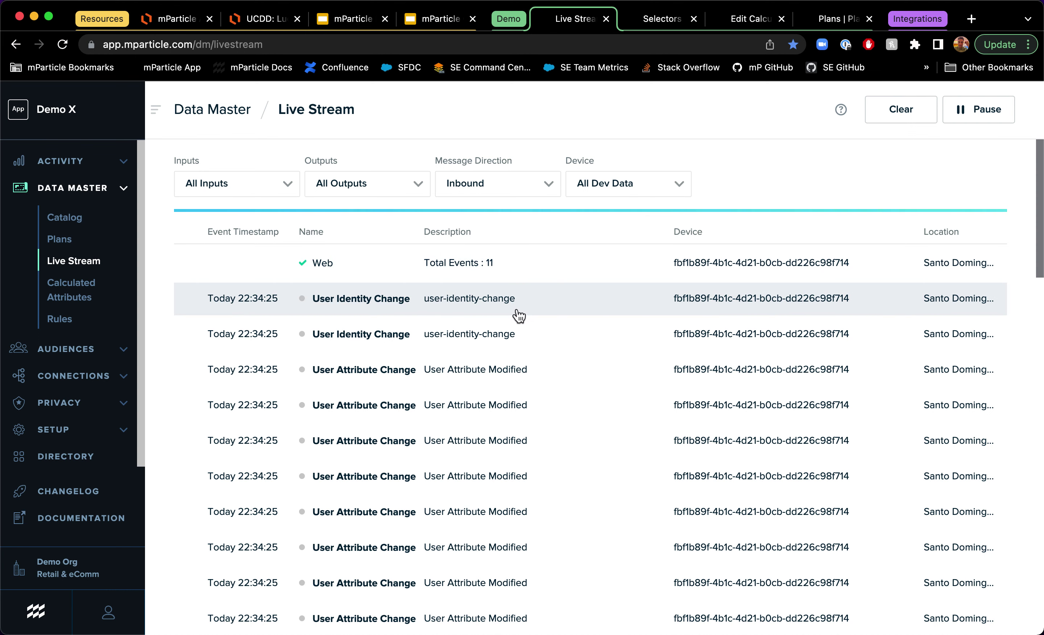
# Step: Open the Event Details of the latest Web event batch in Live Stream
pyautogui.scroll(-2, 509, 337)
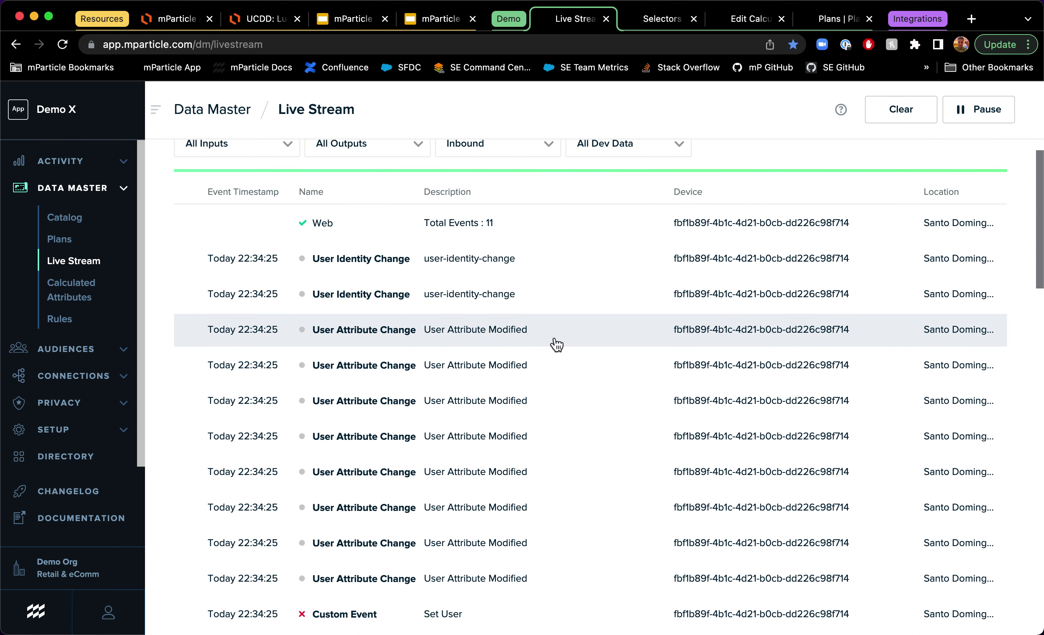
pyautogui.scroll(-2, 556, 344)
pyautogui.scroll(-2, 555, 345)
pyautogui.scroll(-6, 554, 345)
pyautogui.scroll(10, 485, 454)
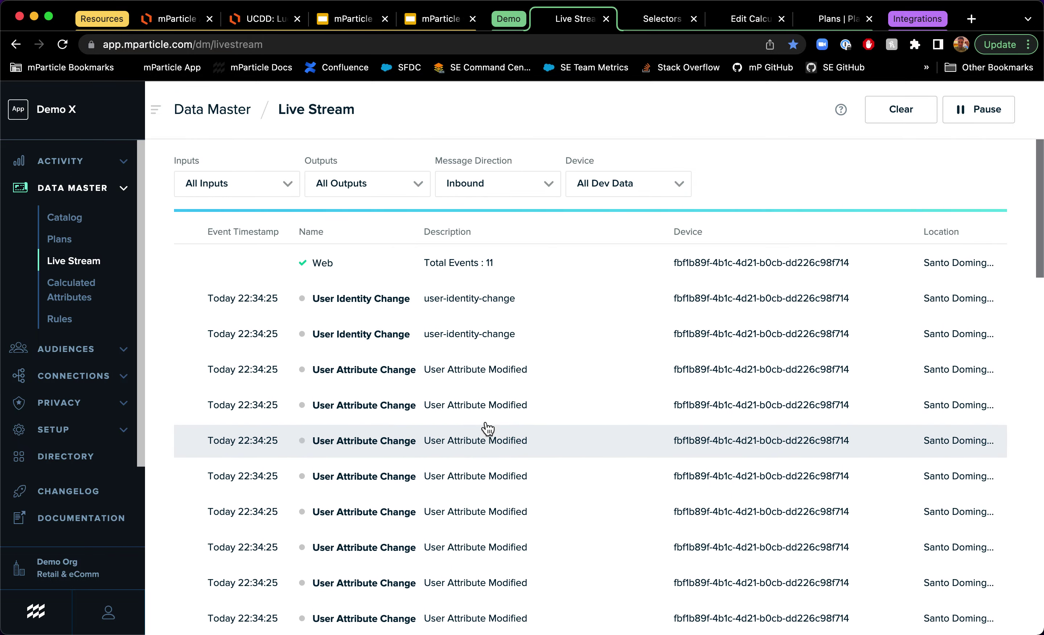
pyautogui.click(455, 273)
# Step: Review the event's user attributes, then open this user's User Activity profile
pyautogui.scroll(-3, 965, 410)
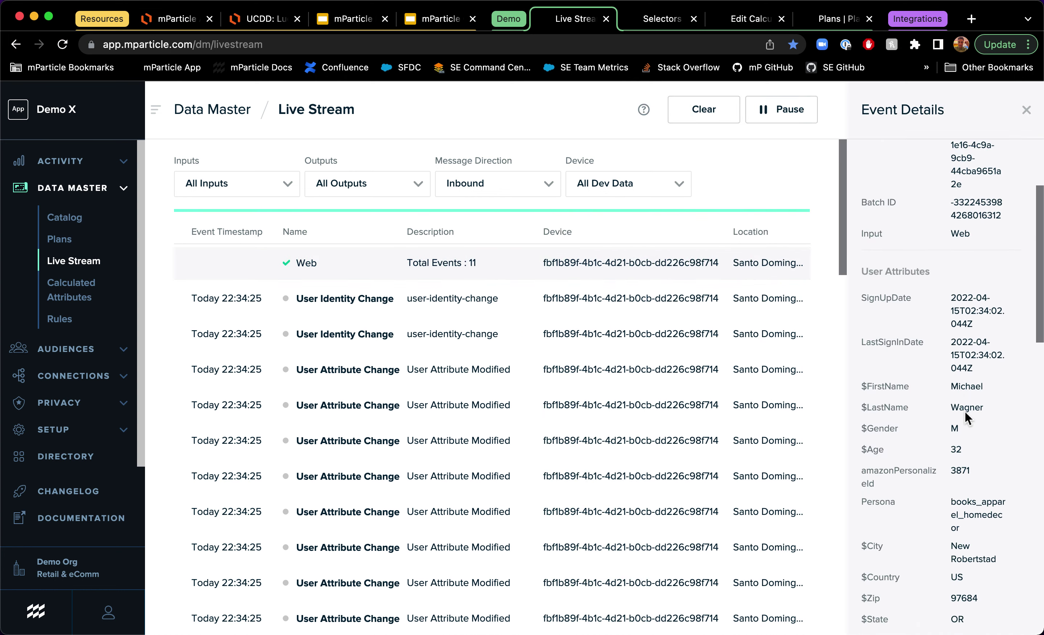
pyautogui.scroll(-5, 965, 411)
pyautogui.scroll(-6, 966, 411)
pyautogui.scroll(4, 965, 410)
pyautogui.scroll(5, 965, 410)
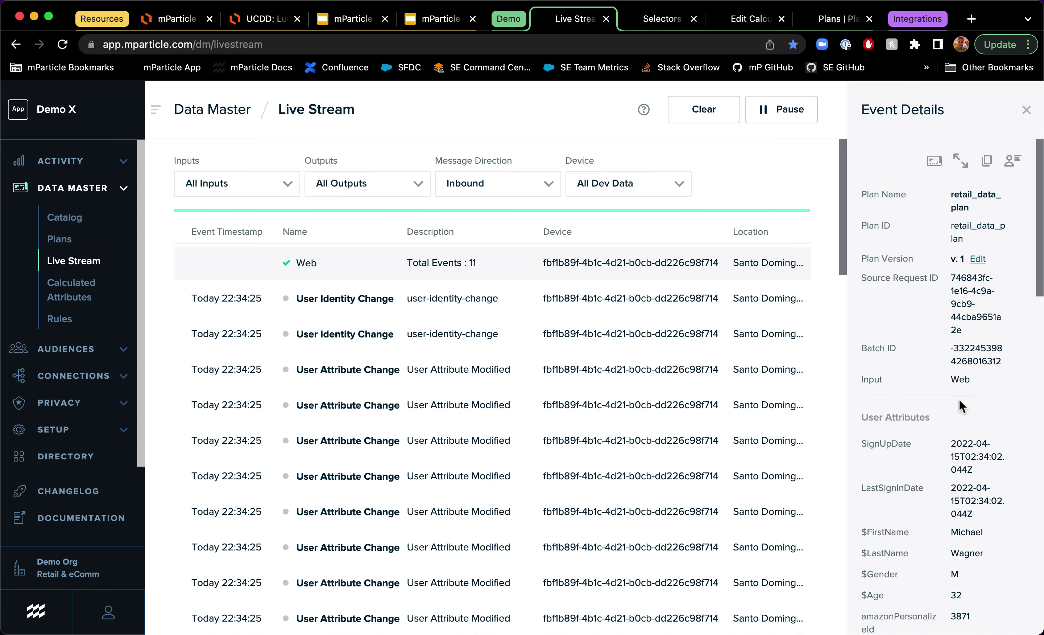
pyautogui.click(1011, 161)
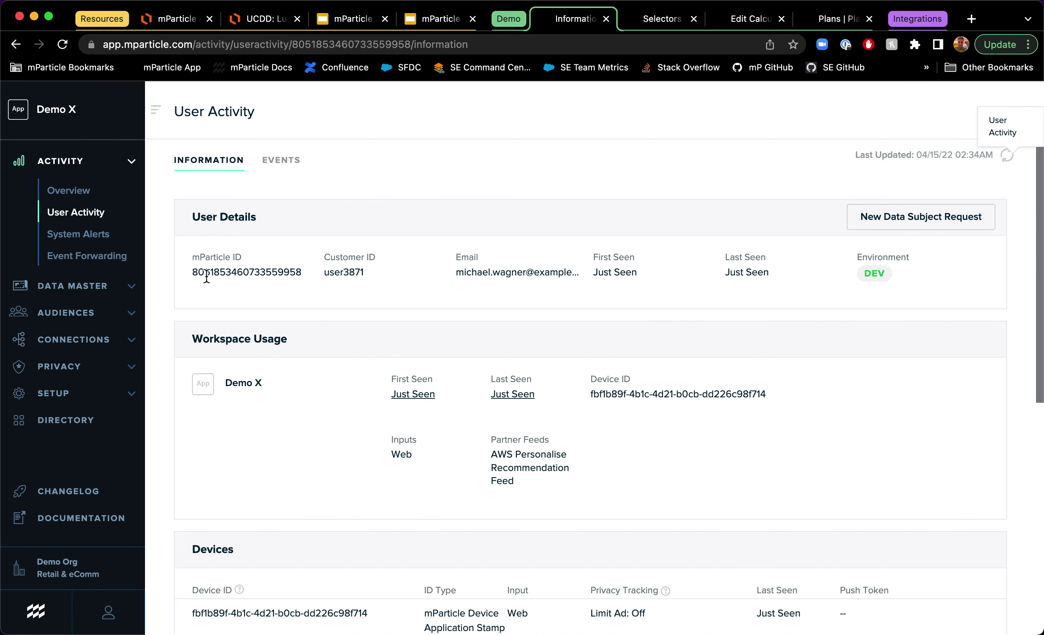
# Step: Highlight the unchanged mParticle ID and the newly populated email value
pyautogui.moveTo(192, 274); pyautogui.dragTo(307, 280)
pyautogui.click(259, 284)
pyautogui.moveTo(211, 274); pyautogui.dragTo(193, 273)
pyautogui.moveTo(284, 273); pyautogui.dragTo(361, 274)
pyautogui.doubleClick(479, 274)
# Step: Point out the device ID, then expand the Demo X user attributes to show all of them
pyautogui.scroll(-1, 465, 475)
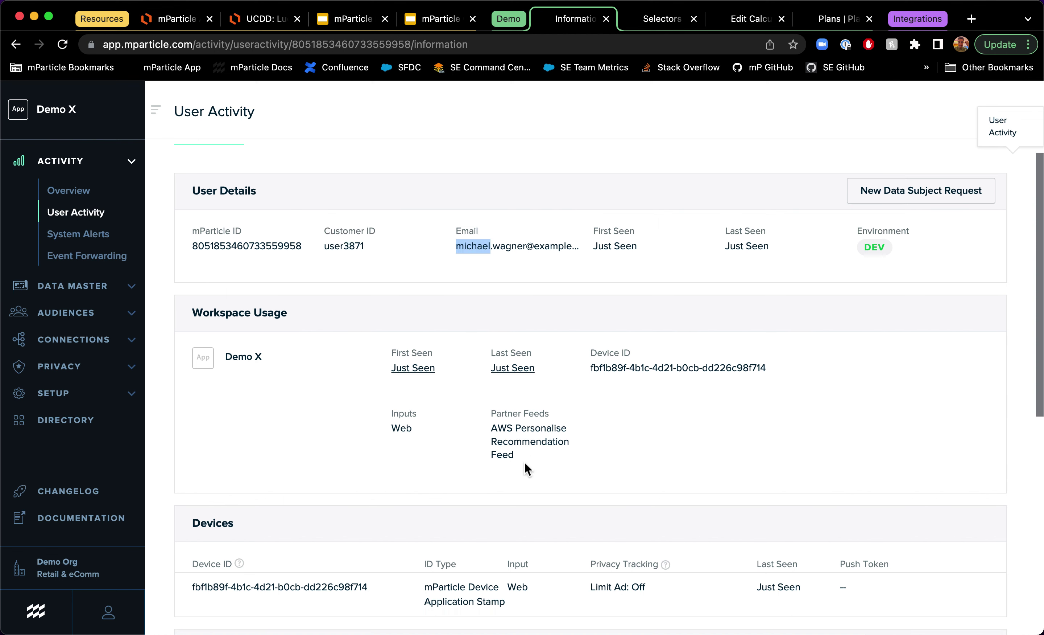
pyautogui.scroll(-10, 511, 450)
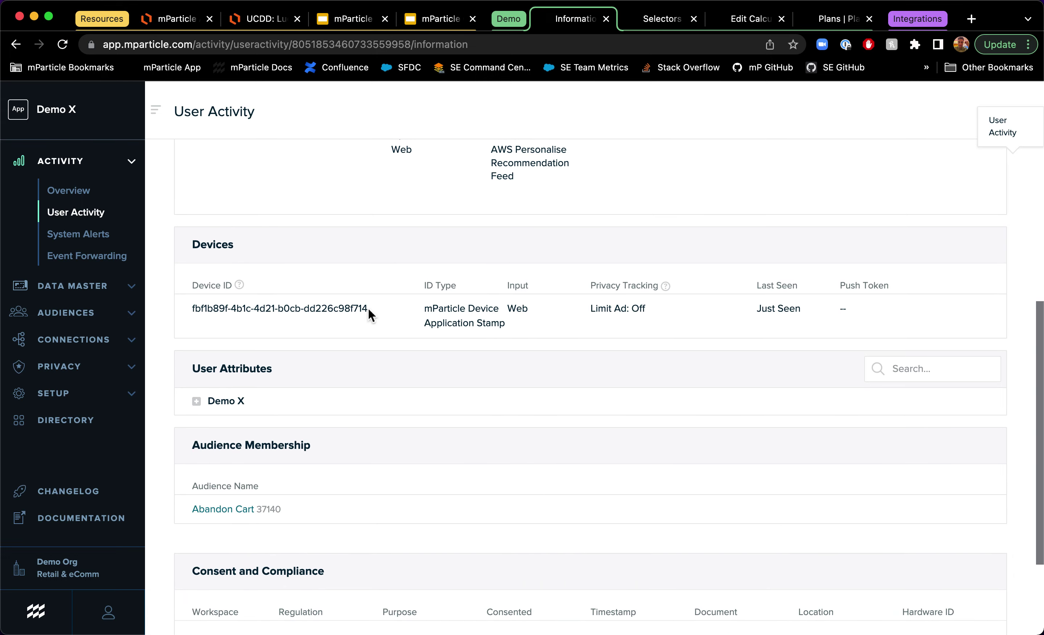
pyautogui.moveTo(367, 308); pyautogui.dragTo(167, 310)
pyautogui.click(212, 401)
pyautogui.click(602, 538)
# Step: Point out the Persona attribute books_apparel_homedecor and the product recommendations, then return to the top
pyautogui.scroll(-3, 603, 542)
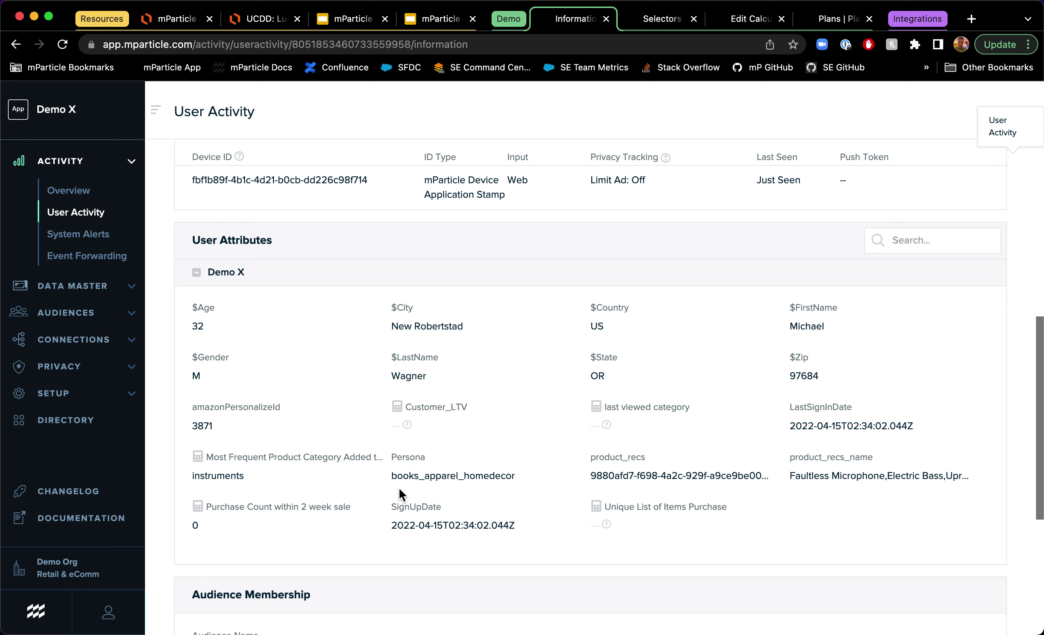
pyautogui.moveTo(394, 475); pyautogui.dragTo(510, 478)
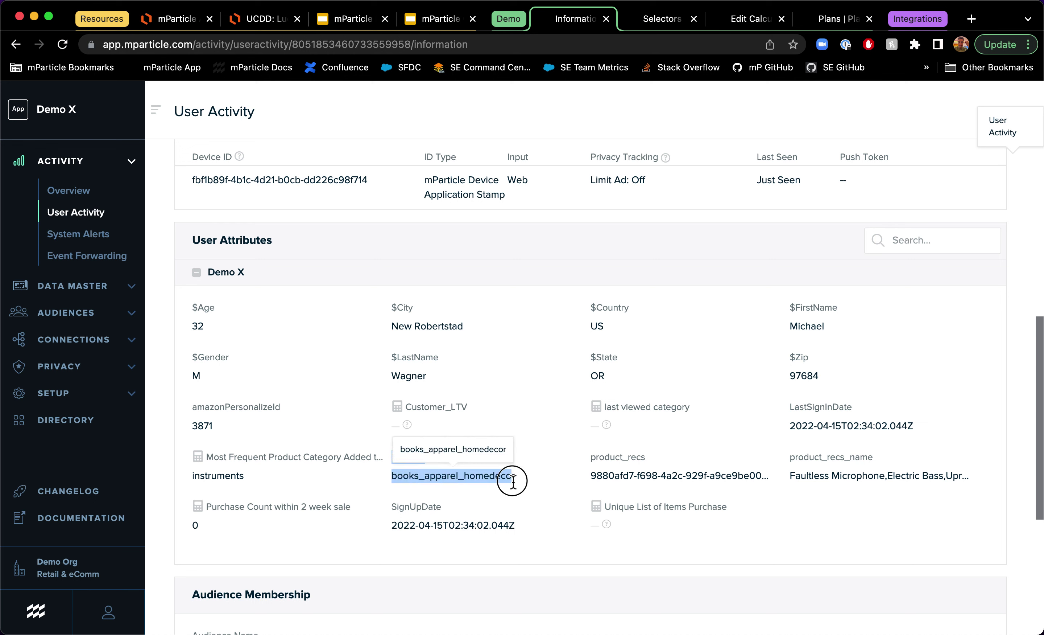
pyautogui.click(250, 487)
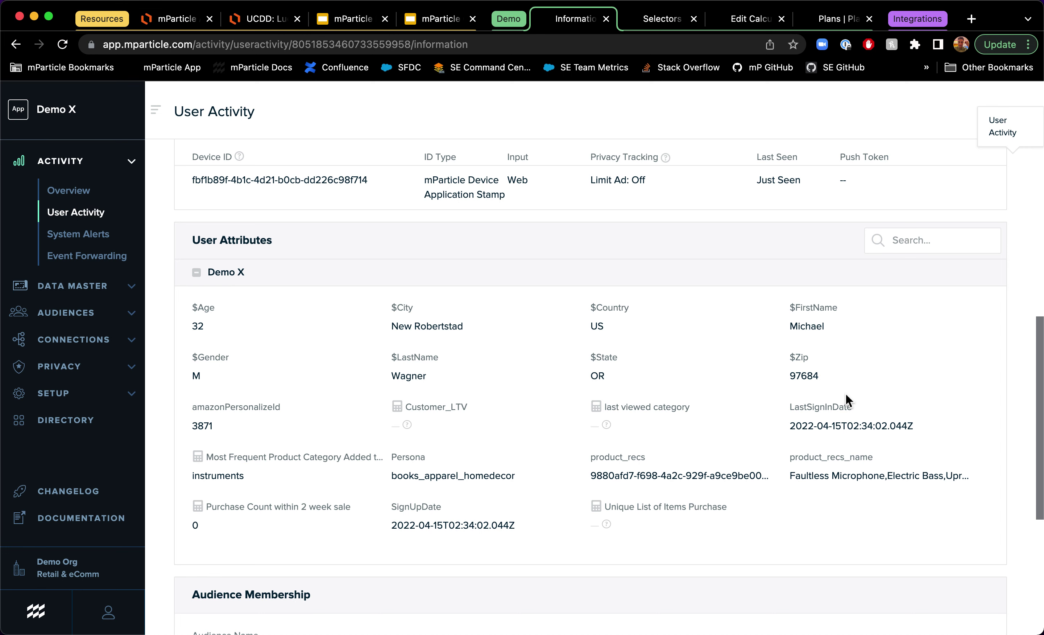
pyautogui.scroll(10, 849, 400)
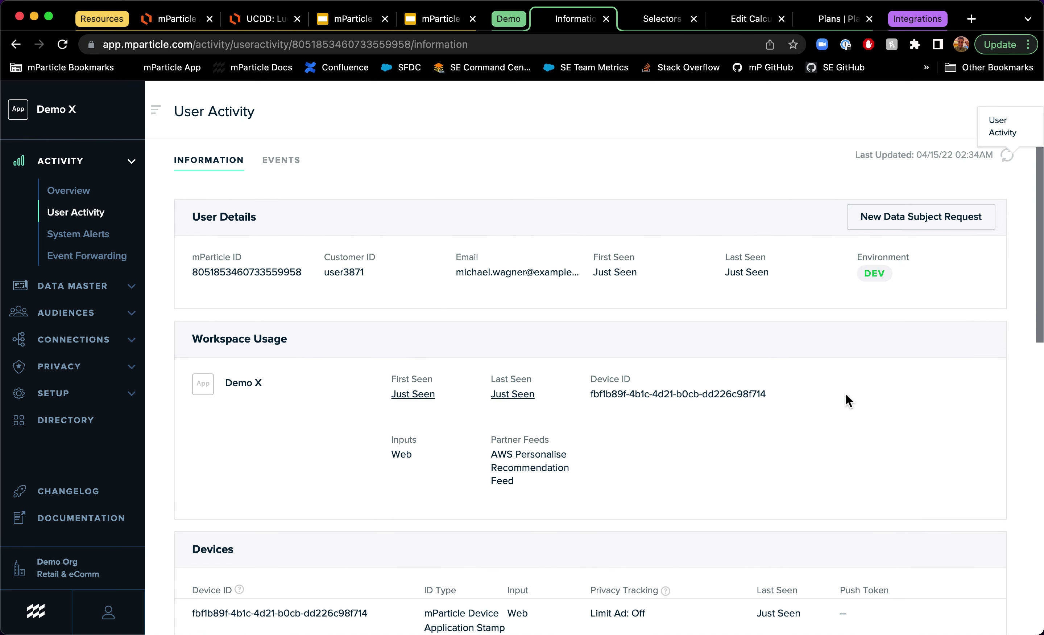